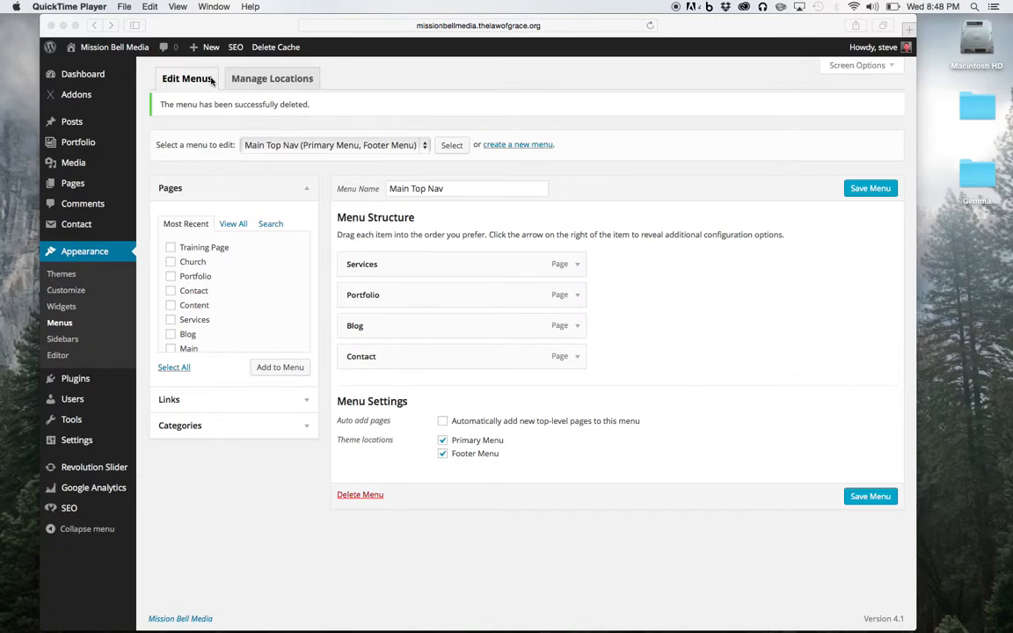
# Check which menus are assigned to the theme locations, and return to the menu editor
pyautogui.click(276, 81)
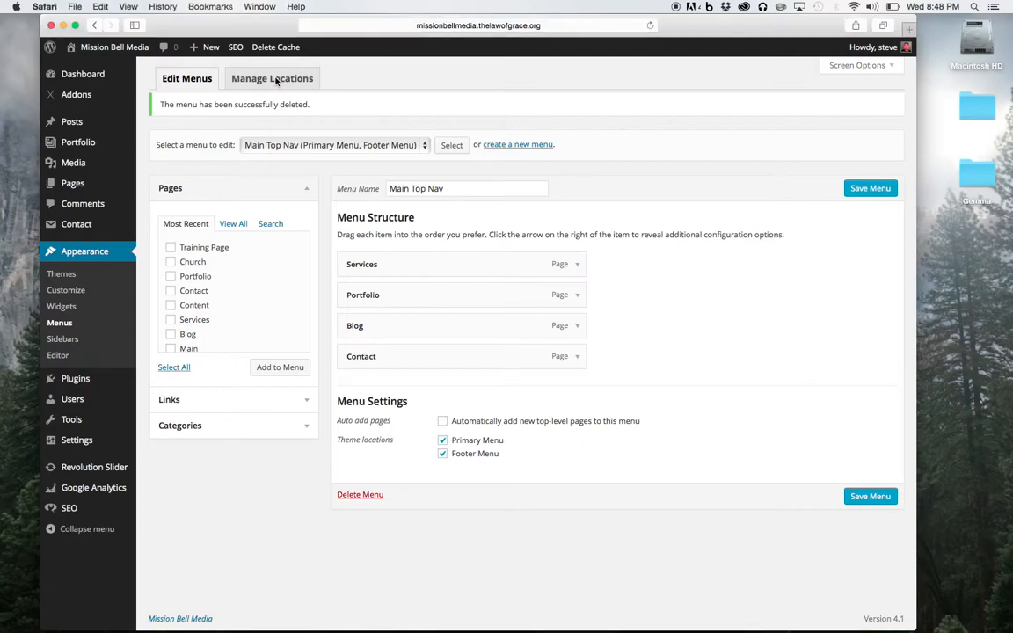
pyautogui.click(288, 84)
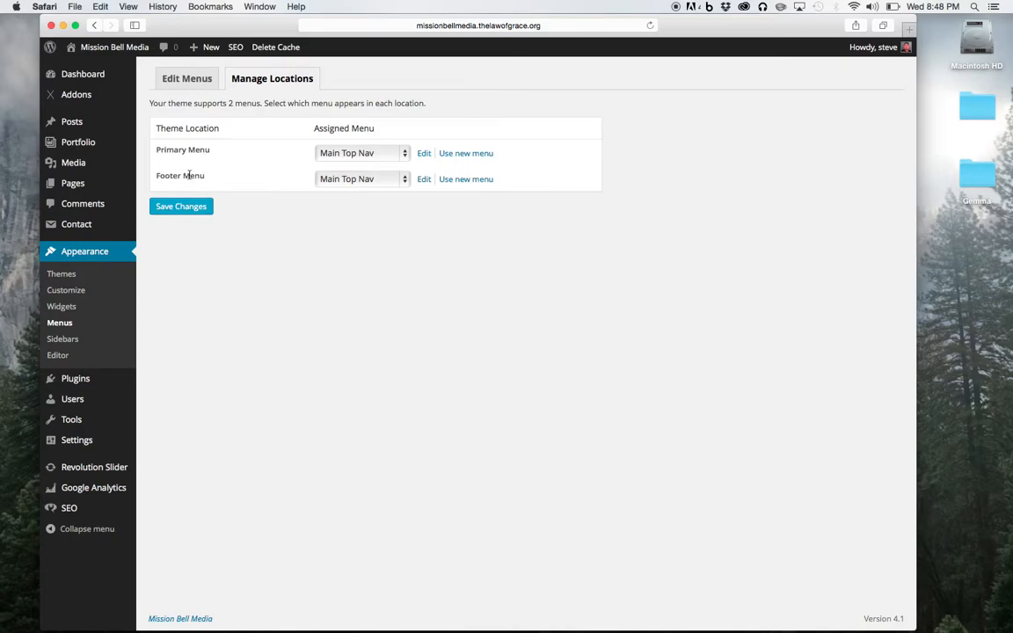
pyautogui.click(189, 84)
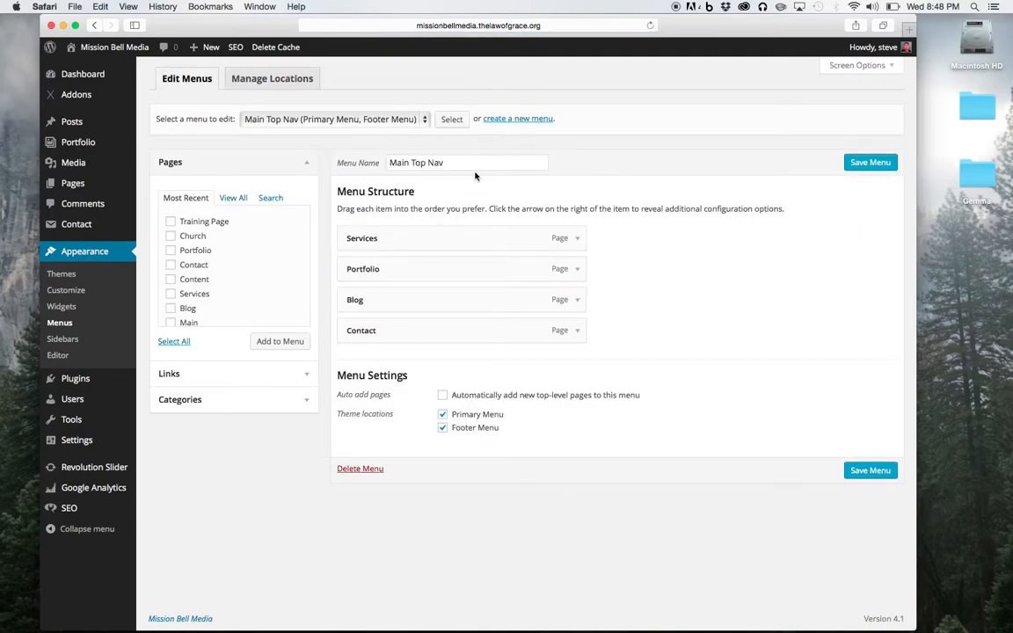
# Create a new menu named "Alternate Navigation"
pyautogui.click(515, 123)
pyautogui.write('Alternate Navigation')
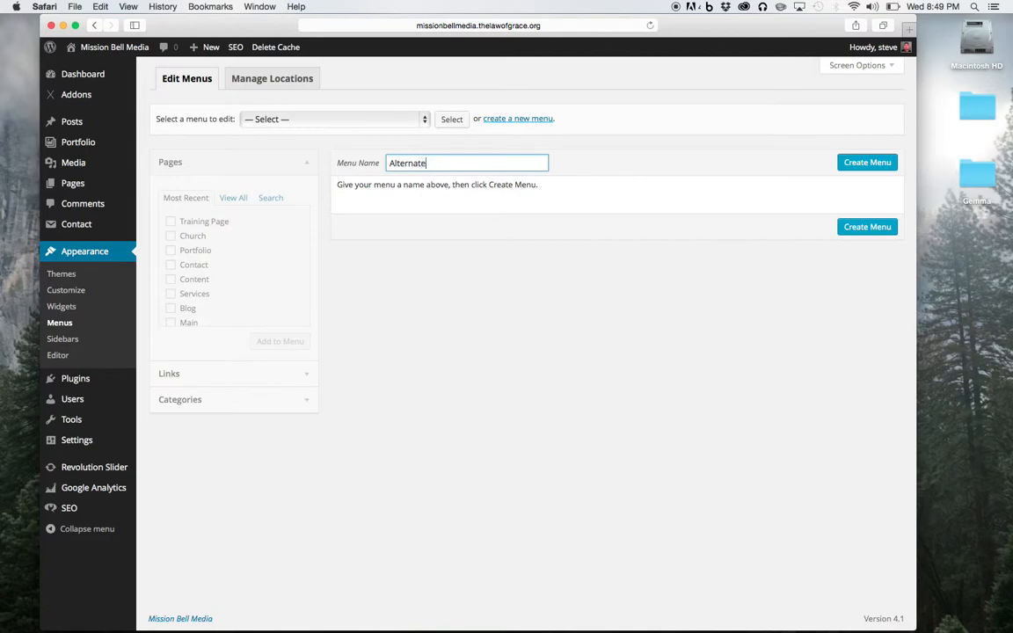
pyautogui.click(863, 163)
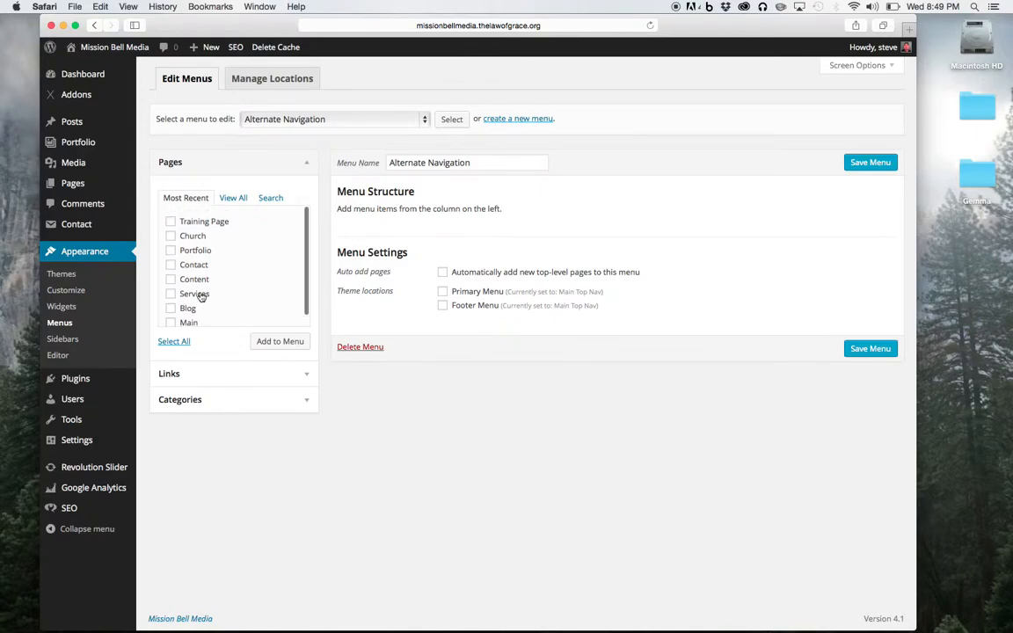
# Add the Training Page, Church, Portfolio, Contact, Content, Services, Blog and Main pages to the Alternate Navigation menu
pyautogui.click(170, 224)
pyautogui.click(170, 236)
pyautogui.click(170, 251)
pyautogui.click(170, 265)
pyautogui.click(170, 280)
pyautogui.click(170, 294)
pyautogui.click(171, 309)
pyautogui.click(171, 322)
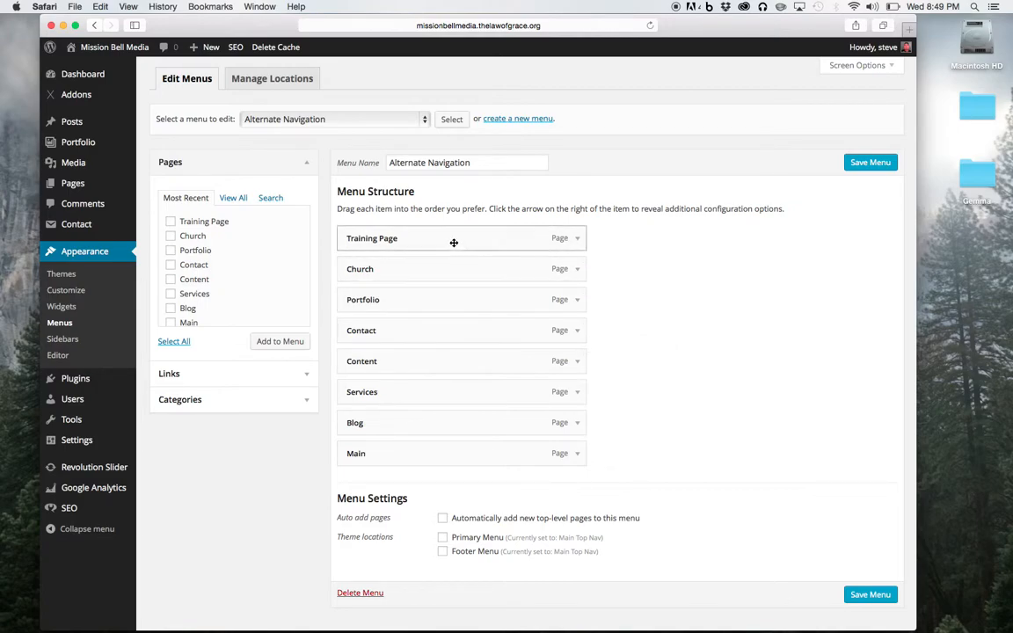
# Move Main to the start of the menu, nest Church, Portfolio and Contact under Training Page, and nest Content under Contact
pyautogui.moveTo(415, 459); pyautogui.dragTo(413, 246)
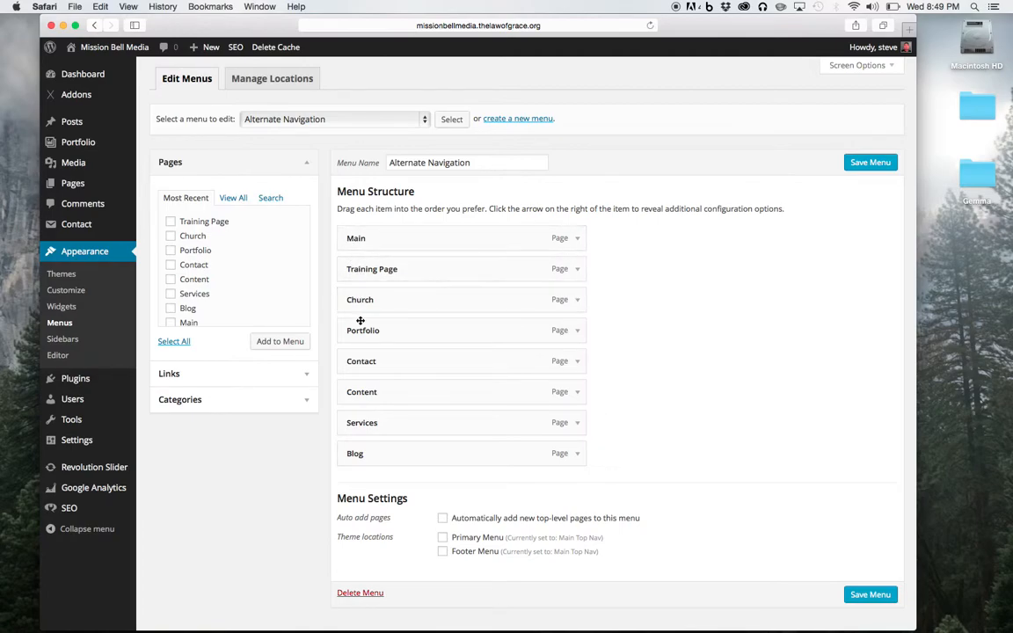
pyautogui.moveTo(355, 297); pyautogui.dragTo(397, 362)
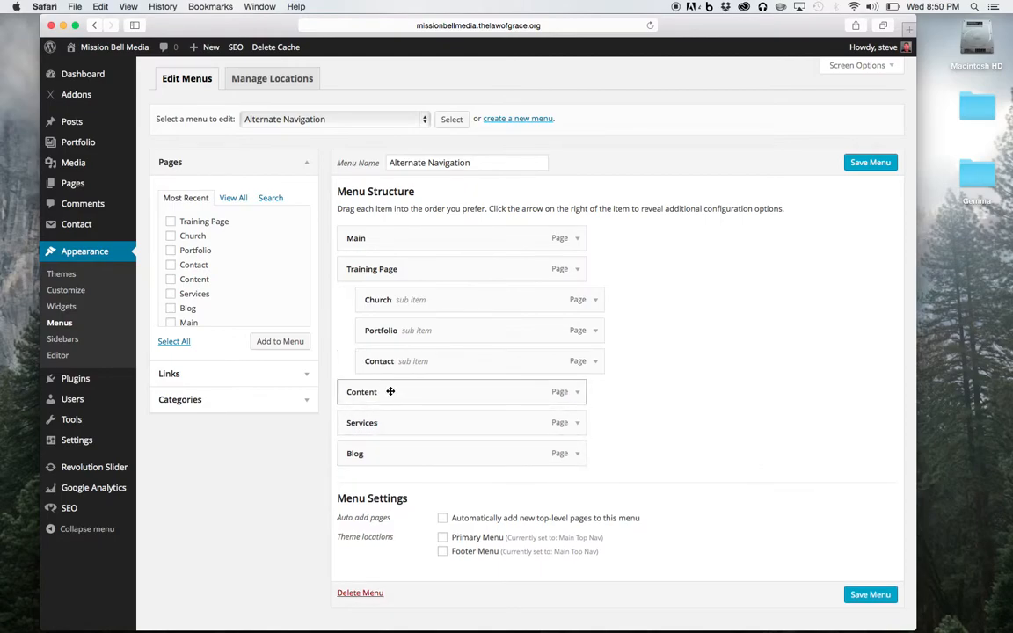
pyautogui.moveTo(390, 392); pyautogui.dragTo(431, 377)
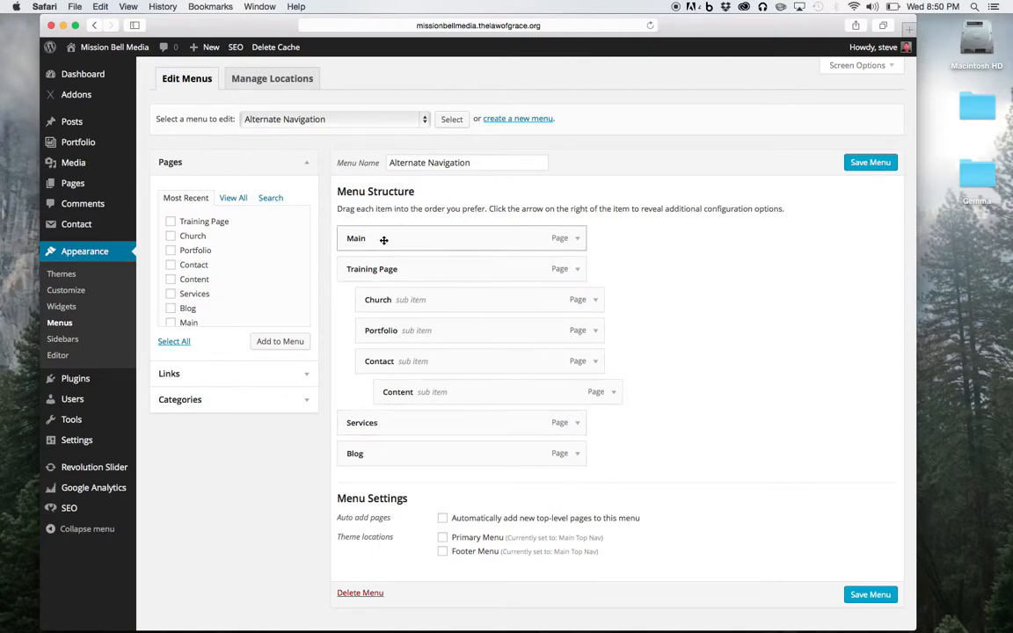
pyautogui.click(288, 379)
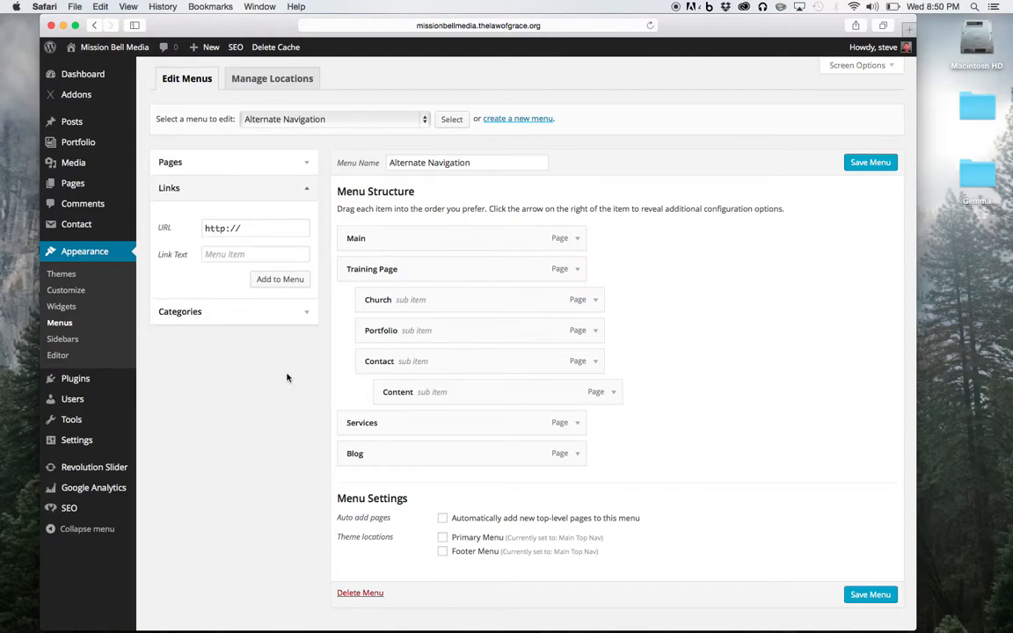
pyautogui.click(265, 230)
pyautogui.write('www.goo')
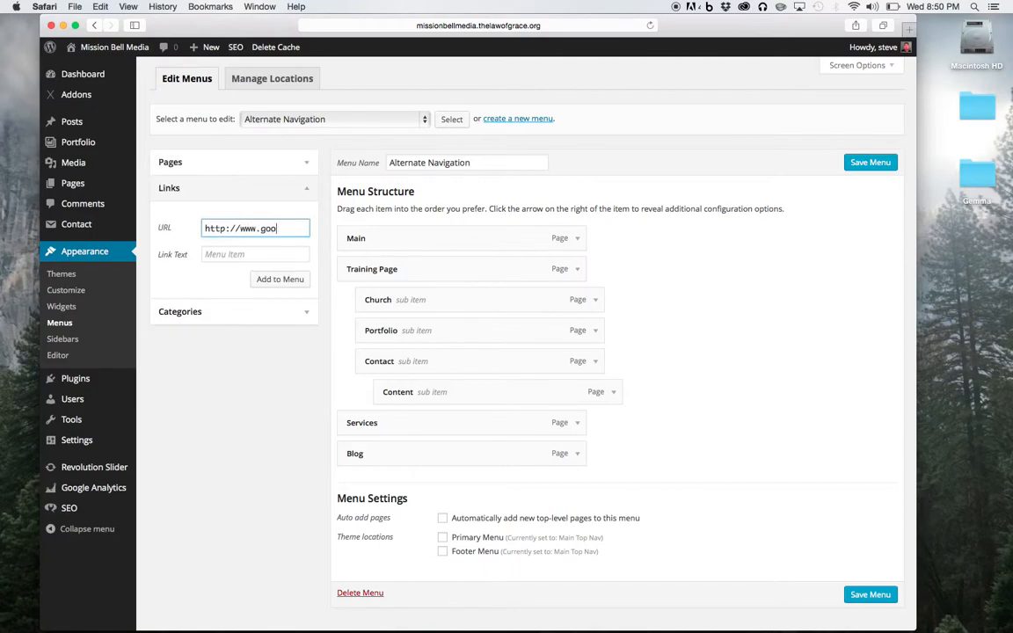
pyautogui.write('gle.com')
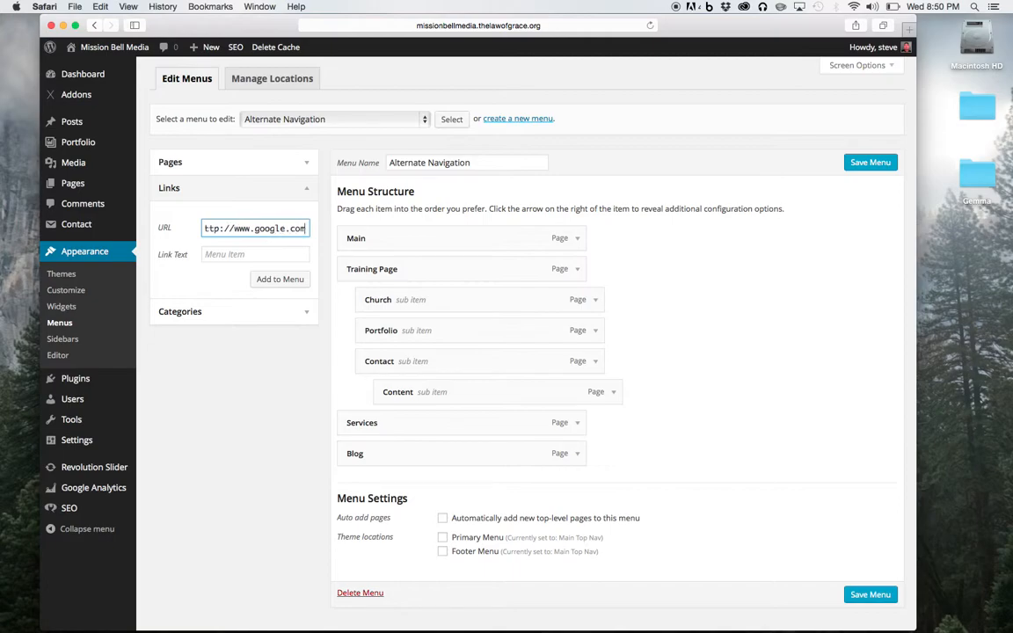
pyautogui.click(246, 253)
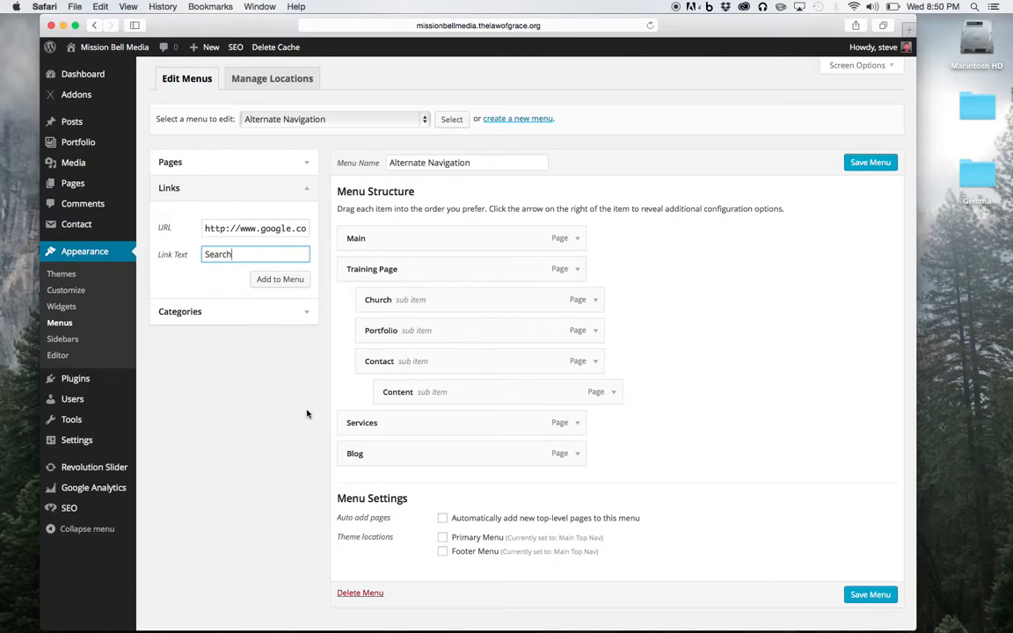
pyautogui.click(278, 281)
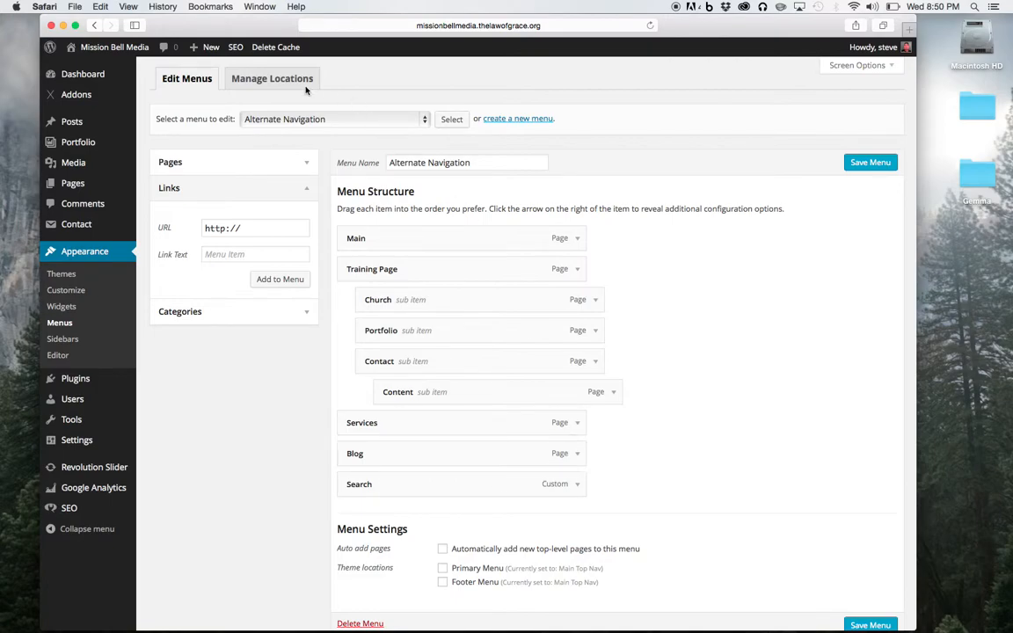
# Stay on the menu editing page and save the Alternate Navigation menu
pyautogui.click(280, 81)
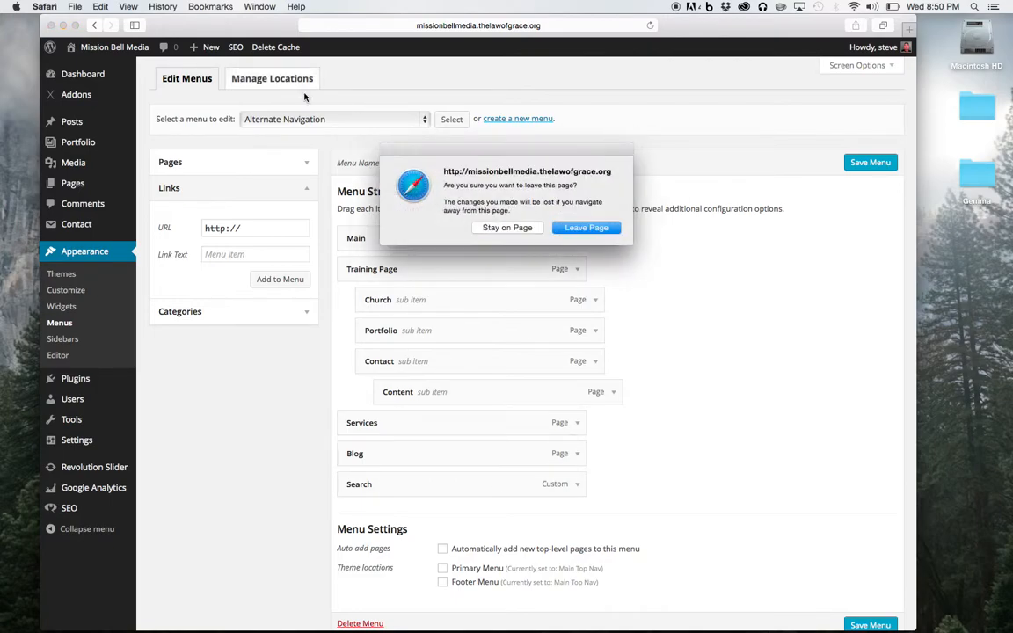
pyautogui.click(507, 228)
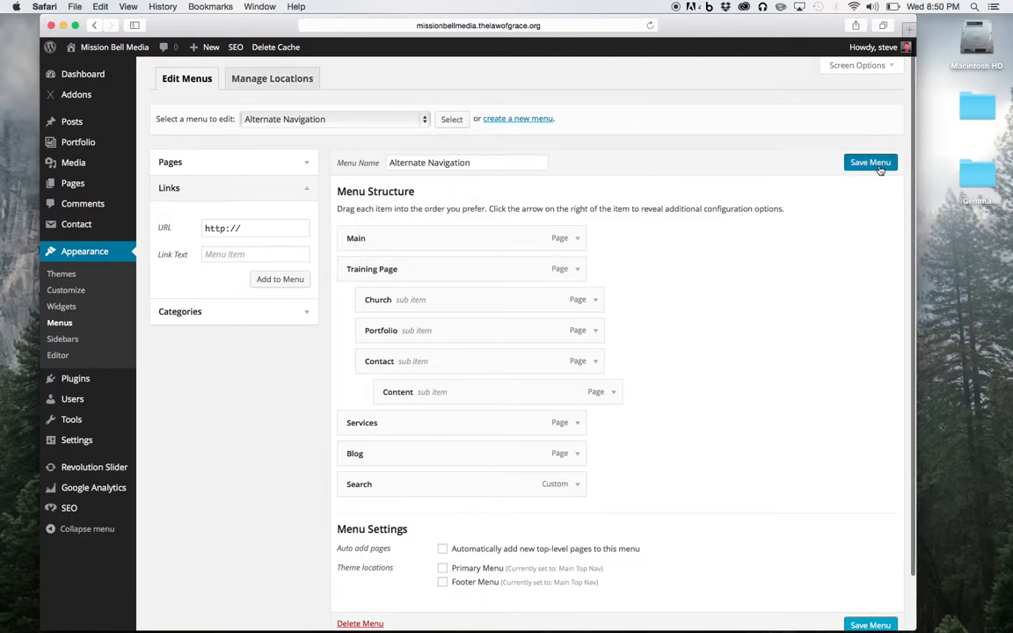
pyautogui.click(878, 166)
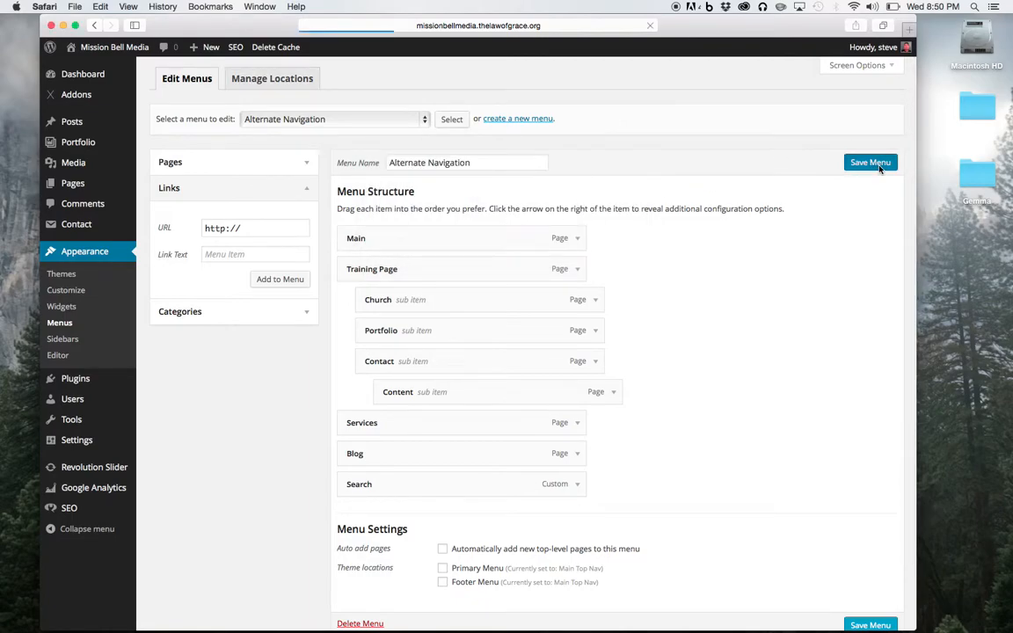
# Assign Alternate Navigation to the Primary Menu theme location and save the changes
pyautogui.click(253, 79)
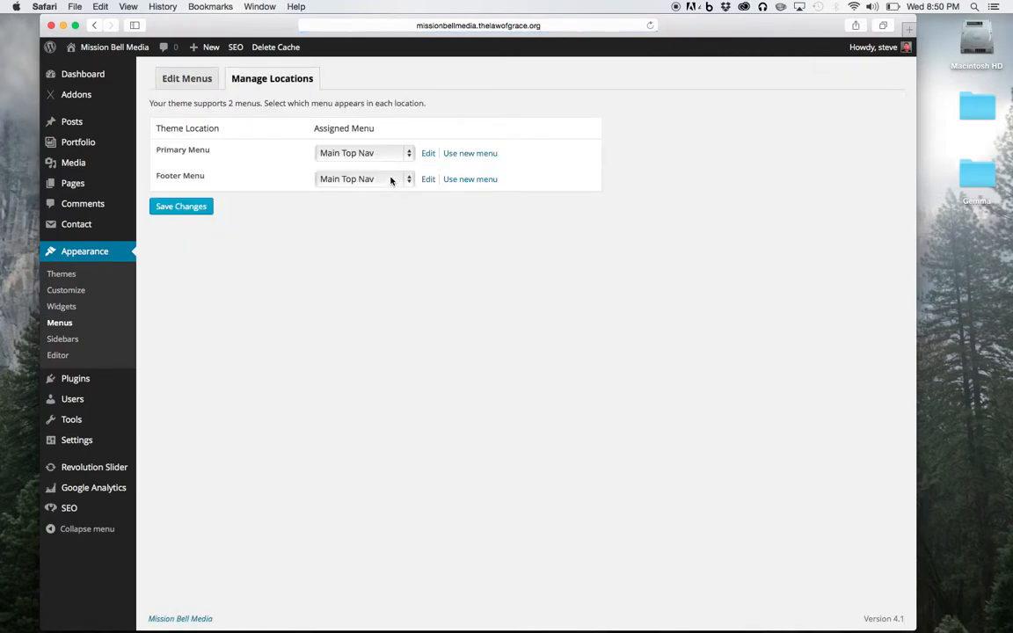
pyautogui.click(408, 155)
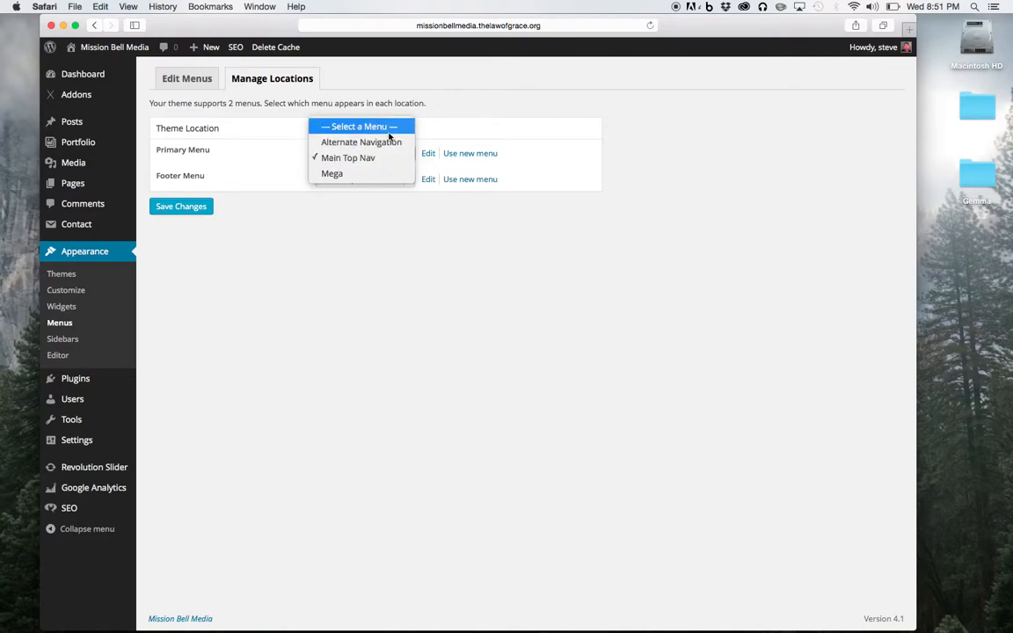
pyautogui.click(385, 143)
pyautogui.click(194, 208)
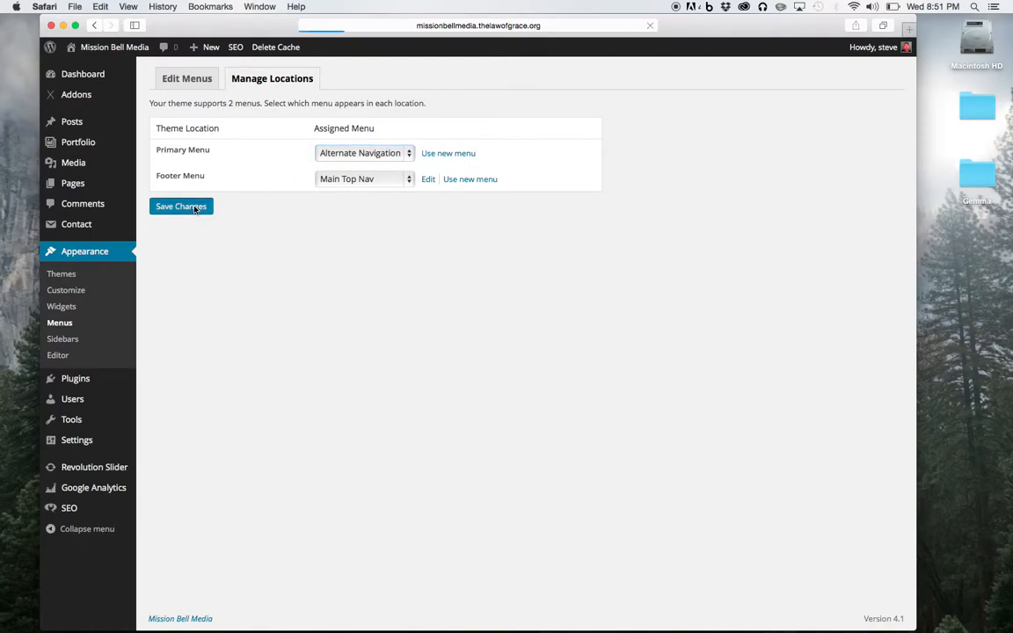
# View the live site and inspect the header navigation, including the nested items under Training Page and Contact
pyautogui.moveTo(135, 44)
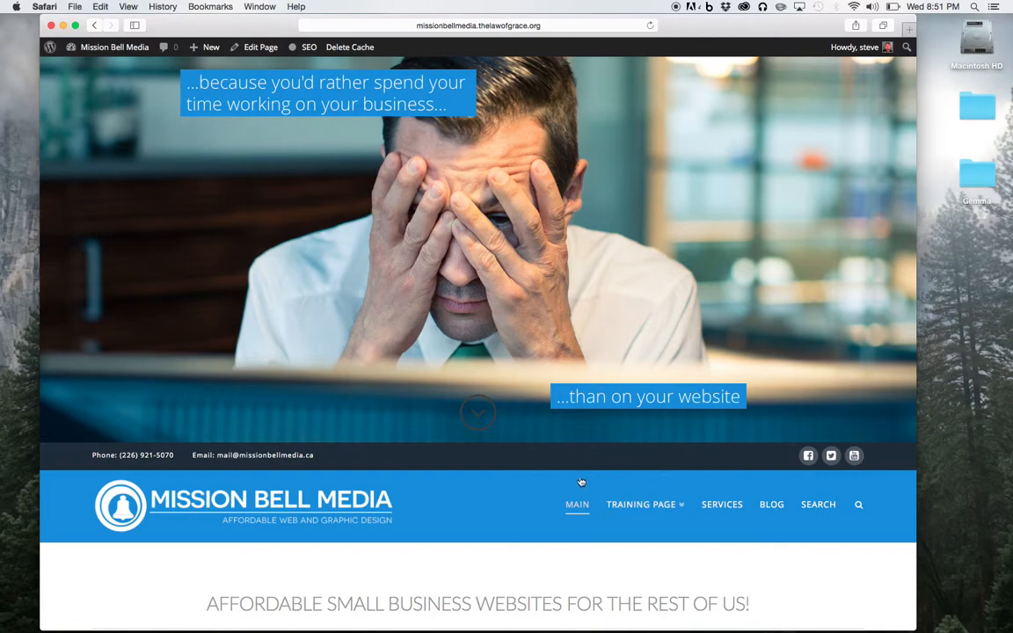
pyautogui.scroll(-3, 570, 492)
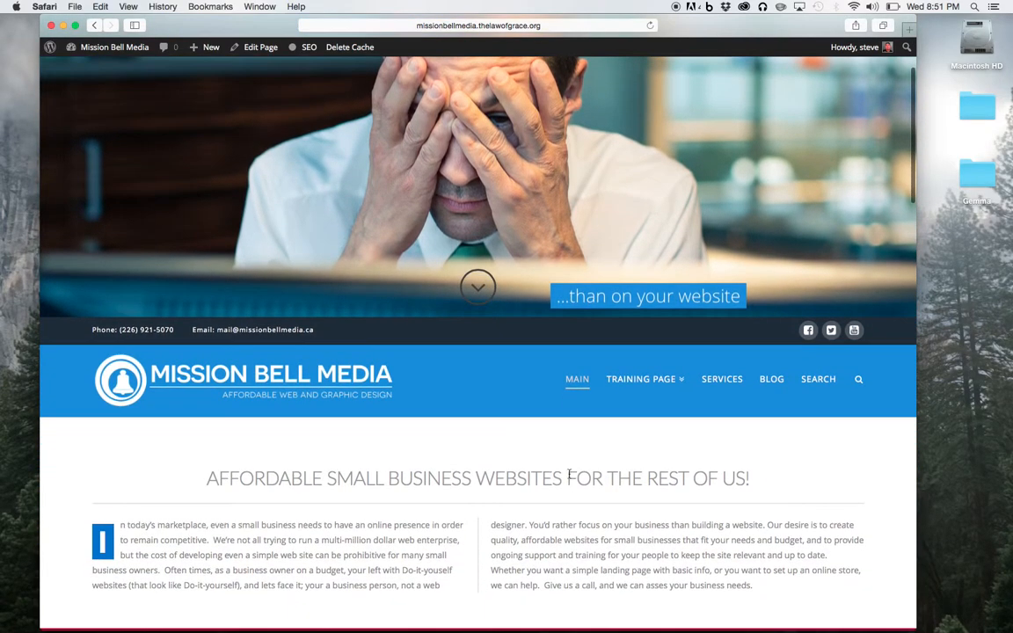
pyautogui.moveTo(637, 380)
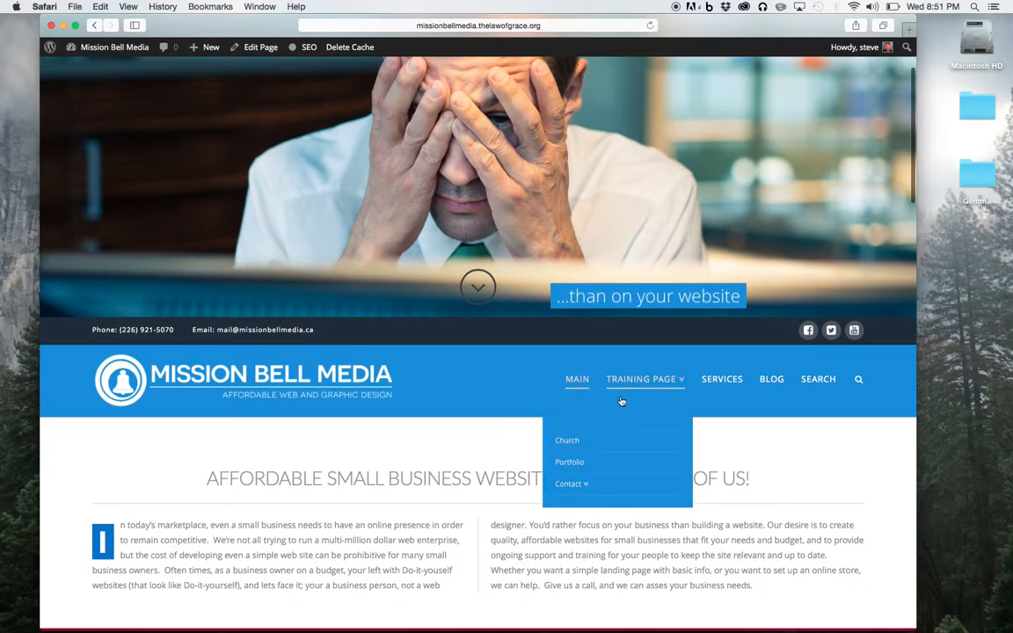
pyautogui.moveTo(581, 485)
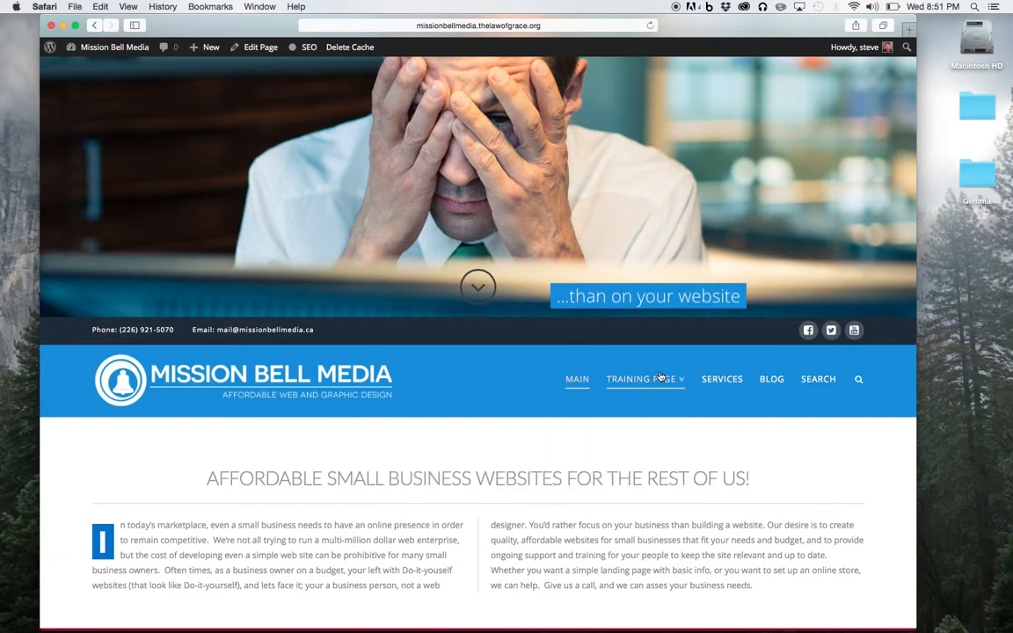
pyautogui.moveTo(610, 379)
pyautogui.moveTo(573, 484)
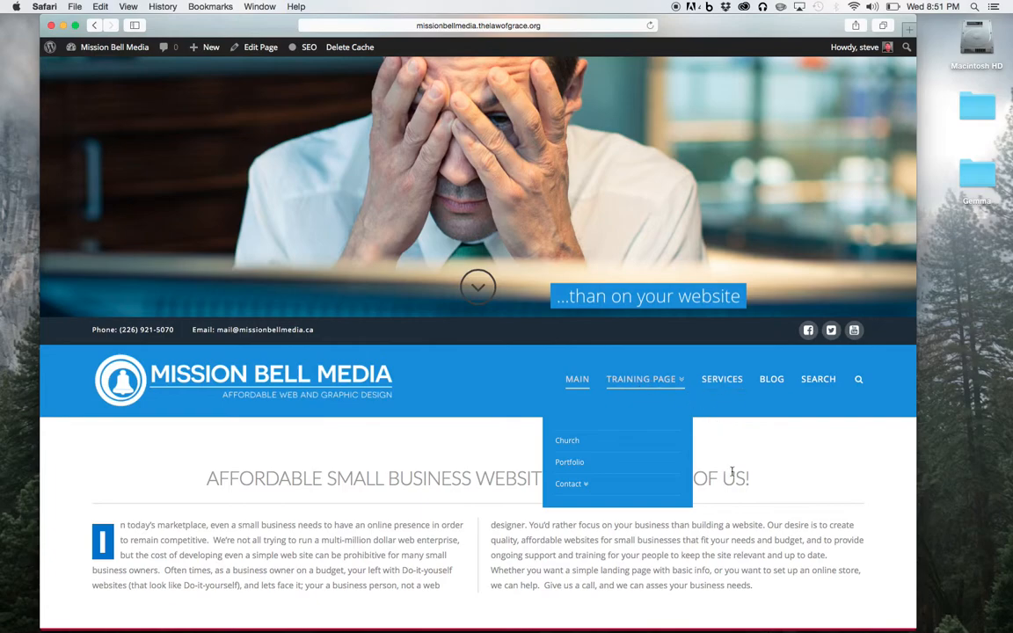
# Examine the footer menu at the end of the live home page
pyautogui.scroll(-3, 731, 472)
pyautogui.scroll(-10, 732, 472)
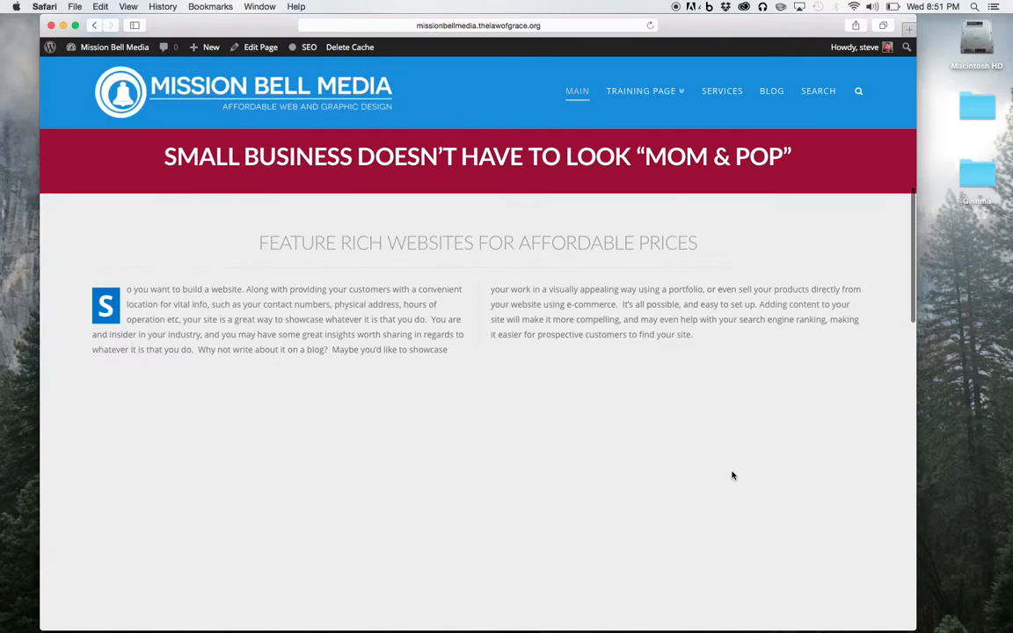
pyautogui.scroll(-15, 732, 476)
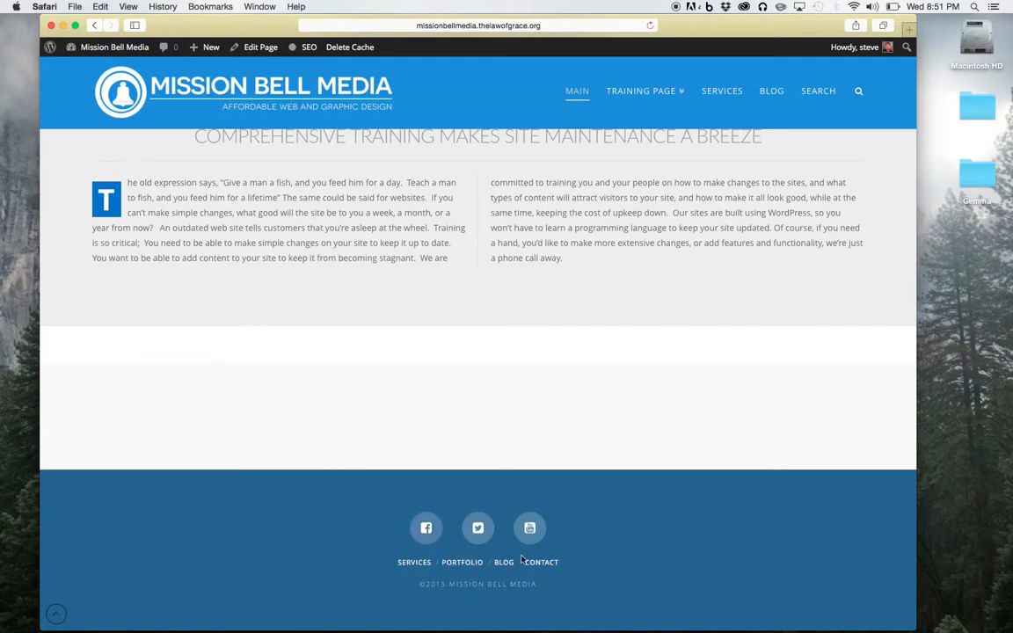
pyautogui.scroll(-2, 541, 454)
pyautogui.scroll(5, 527, 444)
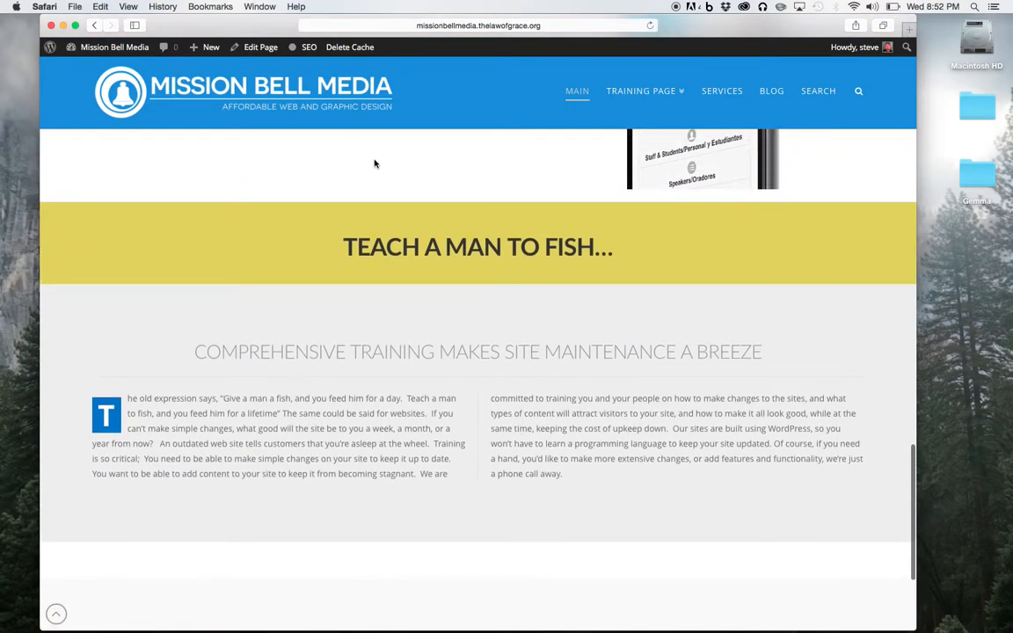
pyautogui.moveTo(122, 53)
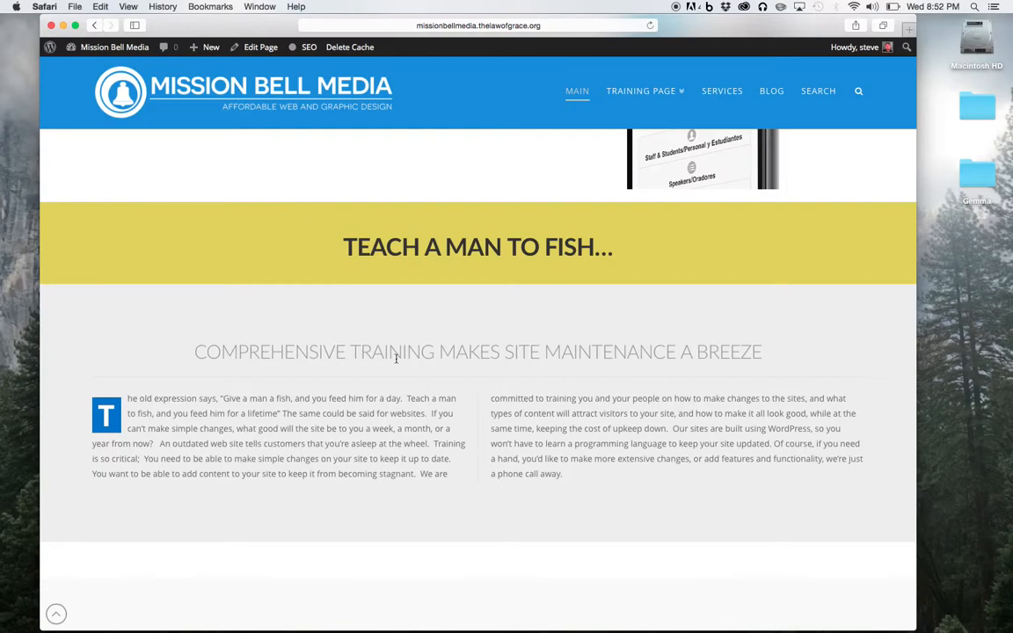
pyautogui.scroll(3, 396, 356)
# Return to the site's admin dashboard and open the menu editor
pyautogui.click(123, 49)
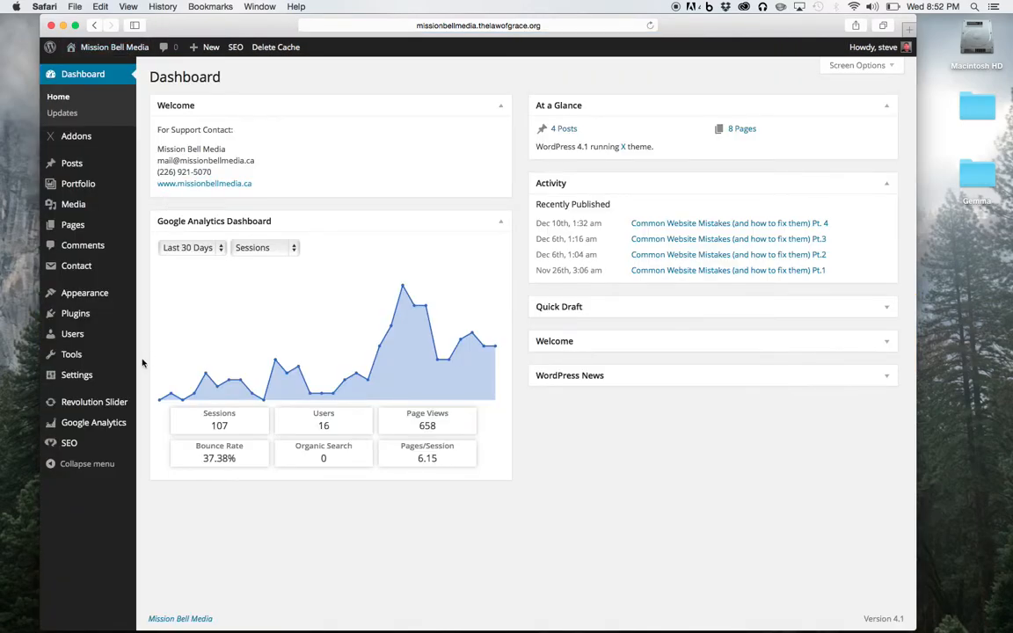
pyautogui.moveTo(136, 262)
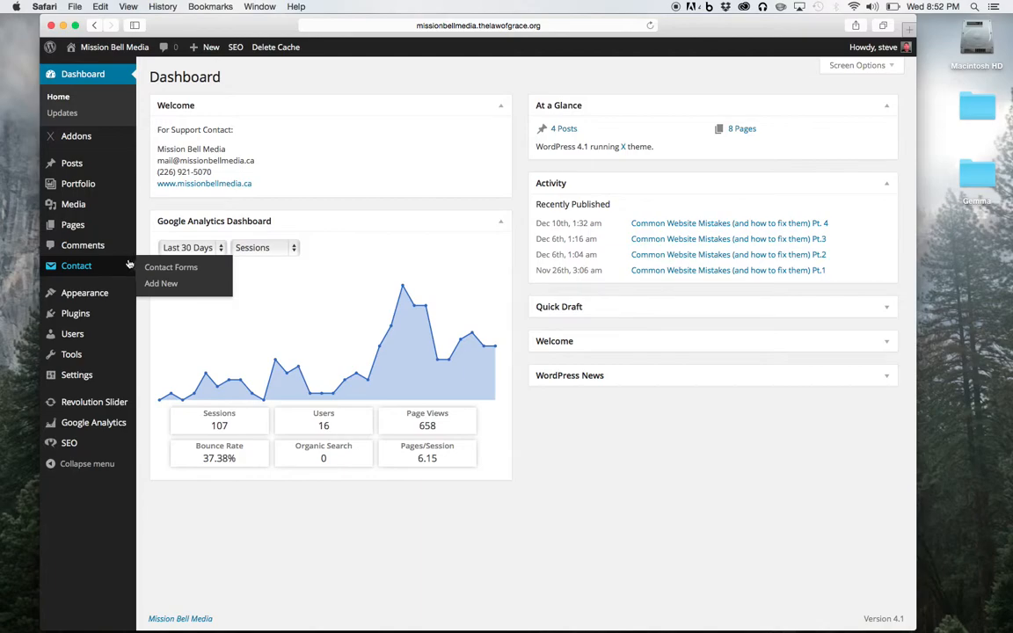
pyautogui.moveTo(99, 292)
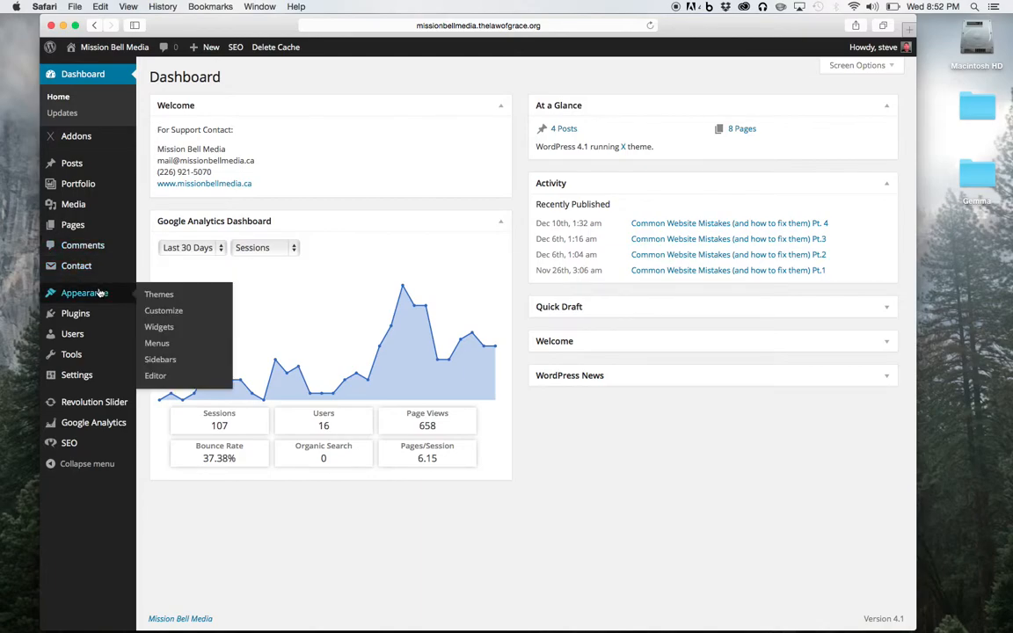
pyautogui.click(156, 342)
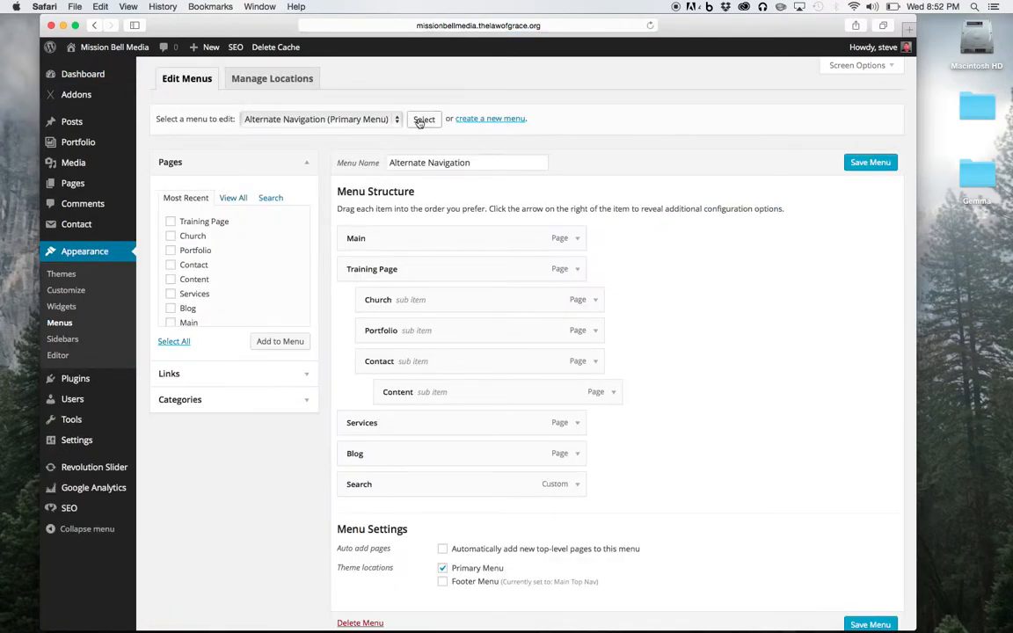
# Create a new menu named "footer alternate menu"
pyautogui.click(488, 120)
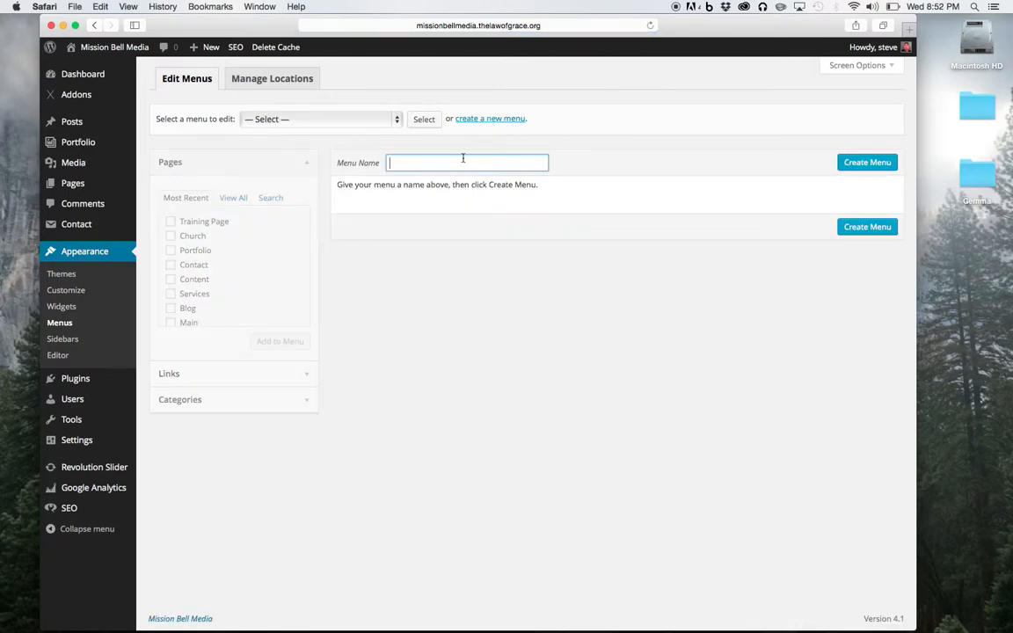
pyautogui.write('footer alternate menu')
pyautogui.click(581, 201)
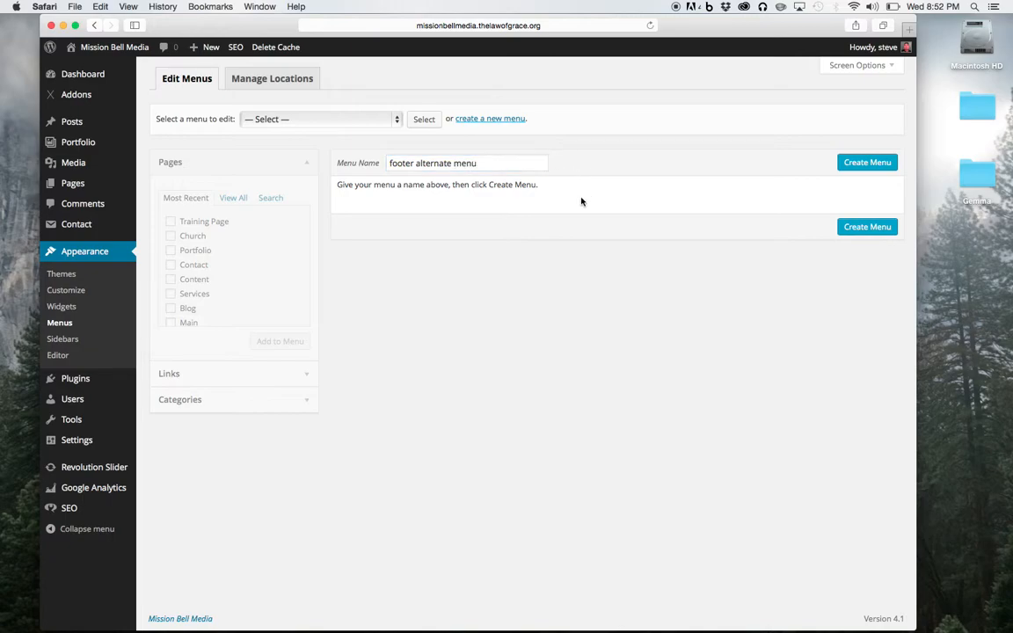
pyautogui.click(499, 166)
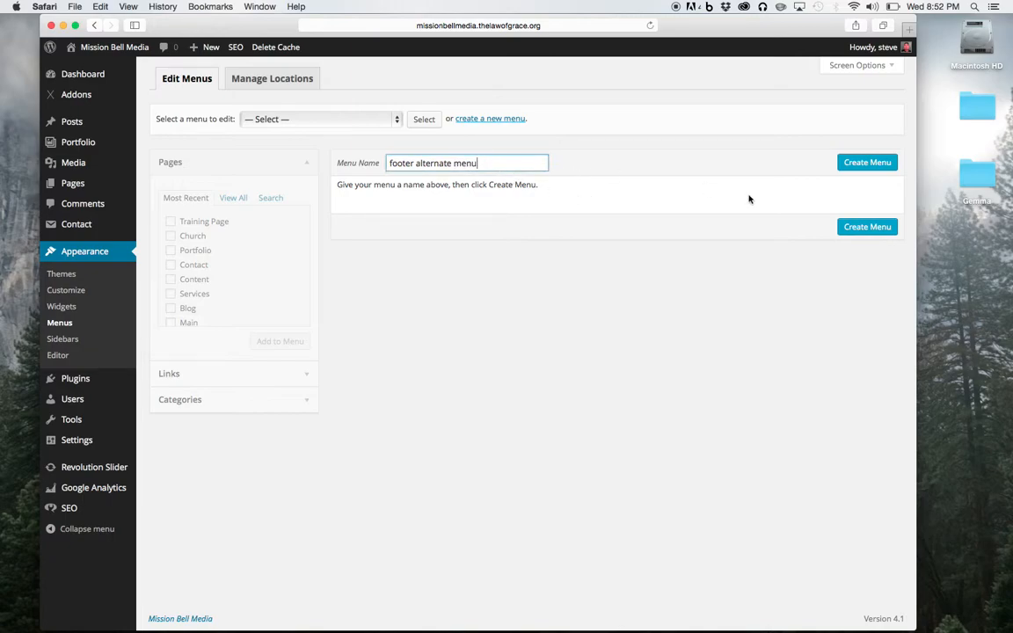
pyautogui.click(873, 163)
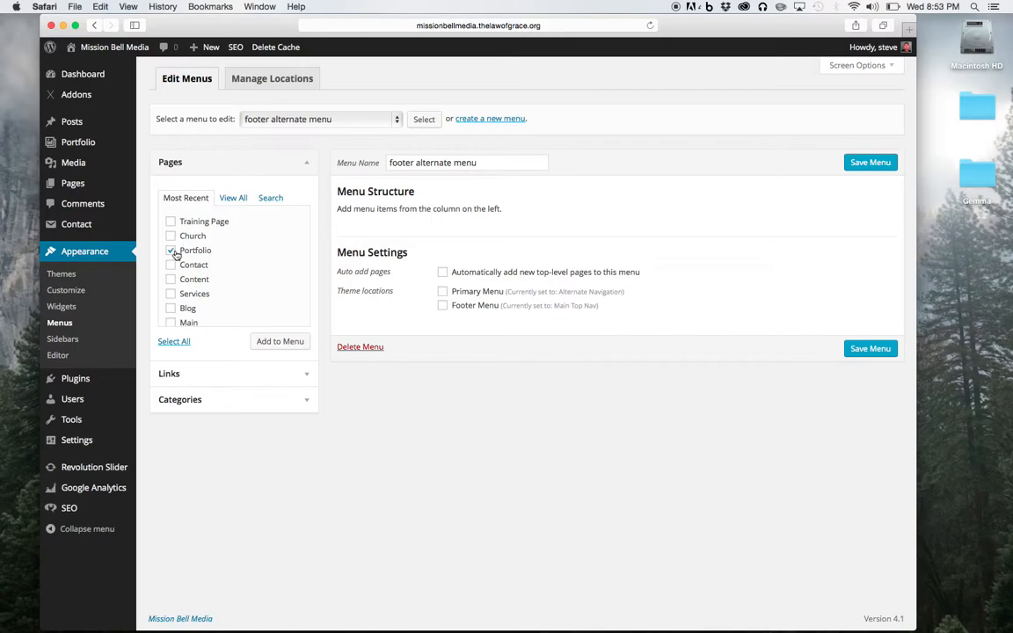
# Add the Portfolio, Contact and Blog pages to the footer alternate menu and save it
pyautogui.click(170, 265)
pyautogui.scroll(-1, 170, 294)
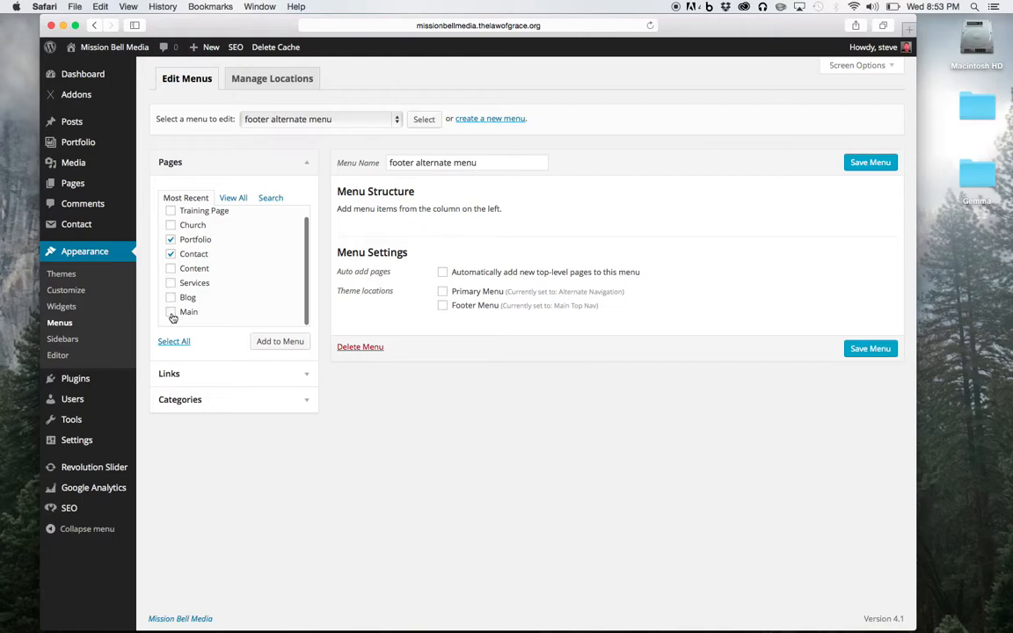
pyautogui.click(170, 298)
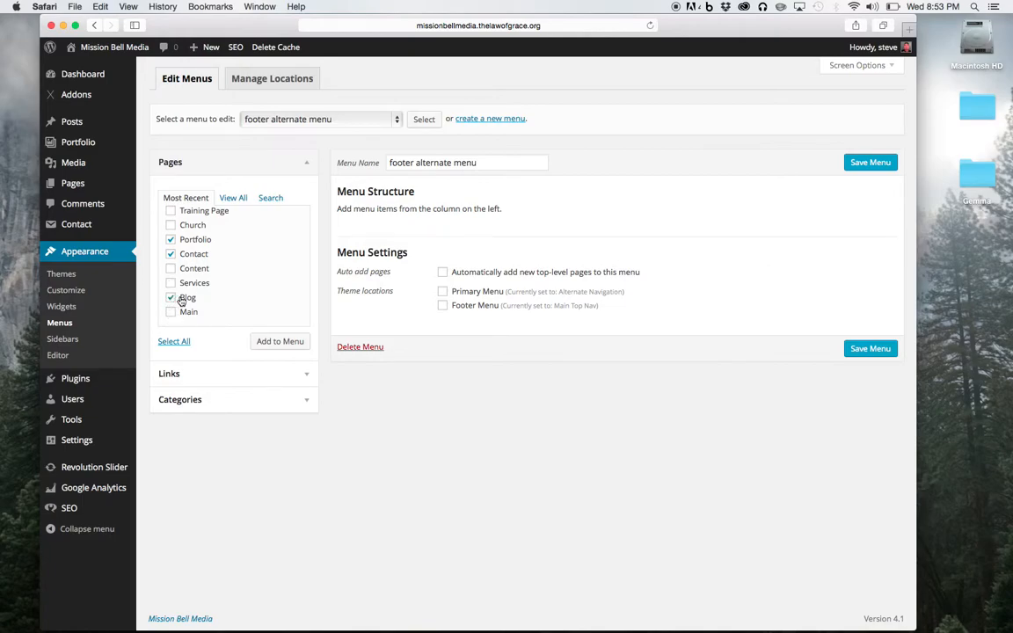
pyautogui.click(282, 342)
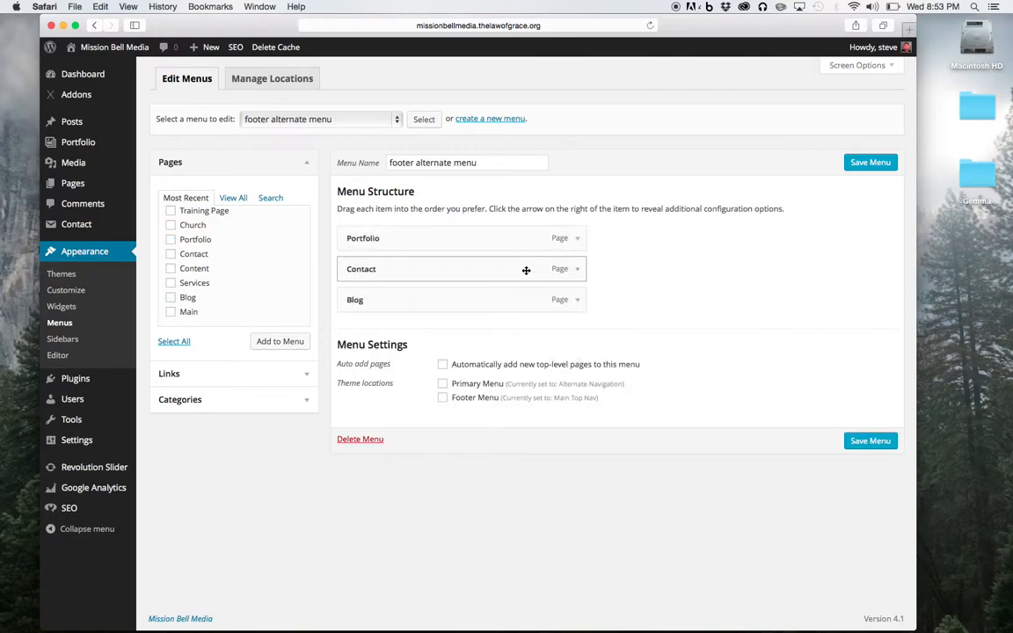
pyautogui.click(868, 442)
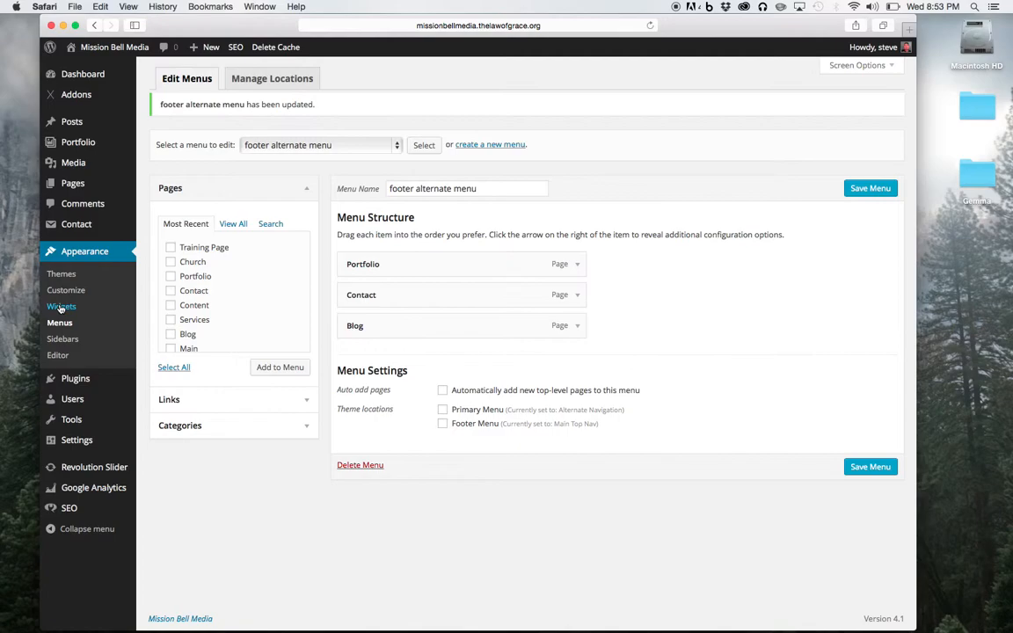
# Open the site's widget settings and add a Custom Menu widget to the Footer 1 area
pyautogui.click(61, 307)
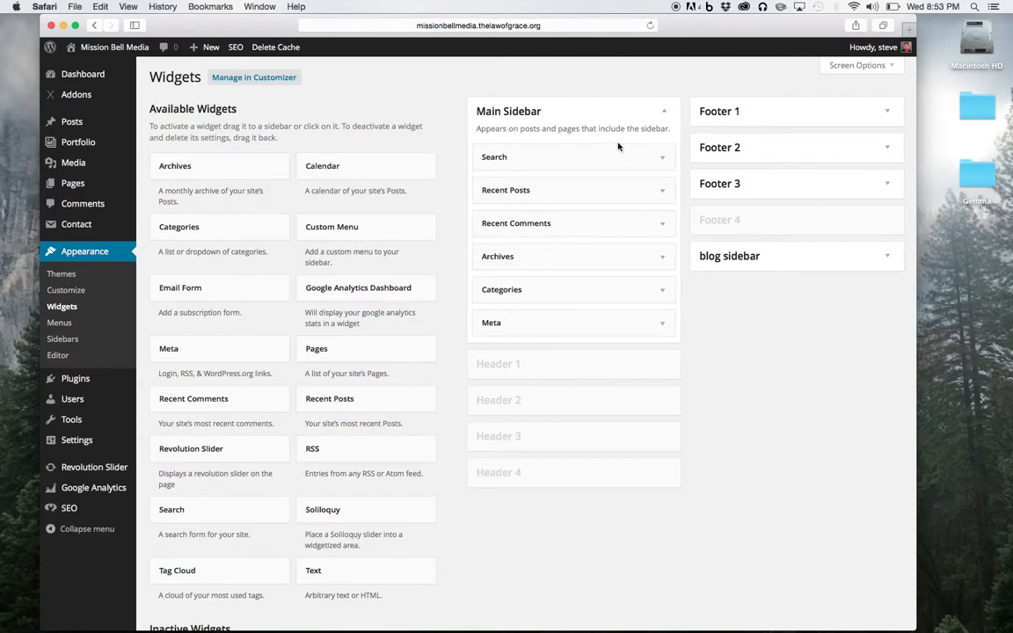
pyautogui.click(768, 110)
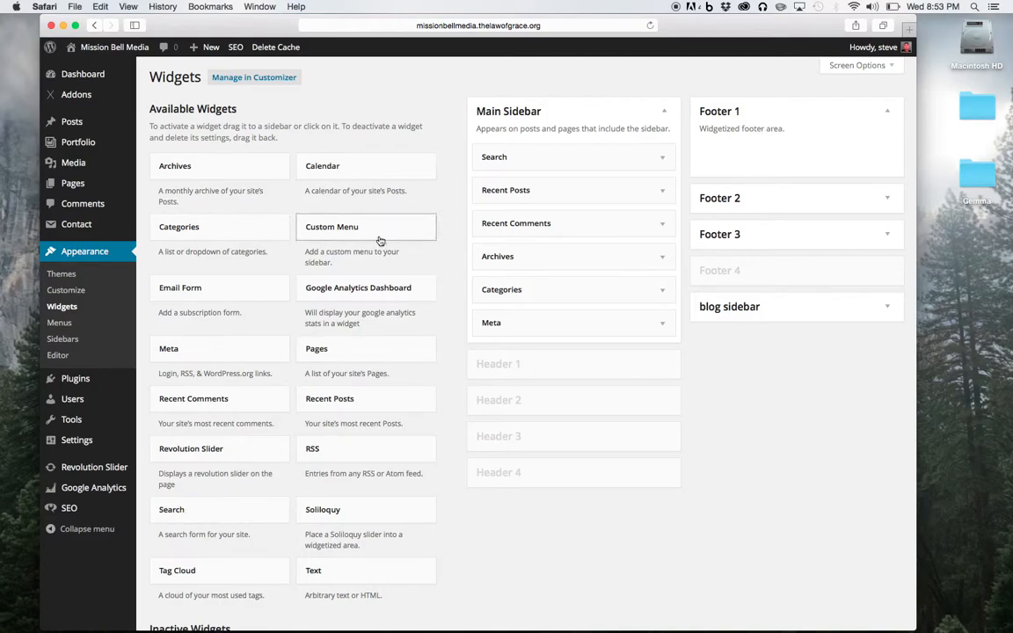
pyautogui.moveTo(373, 239); pyautogui.dragTo(778, 159)
# Title the Custom Menu widget "menu", assign footer alternate menu to it, and save the widget
pyautogui.click(846, 201)
pyautogui.write('menu')
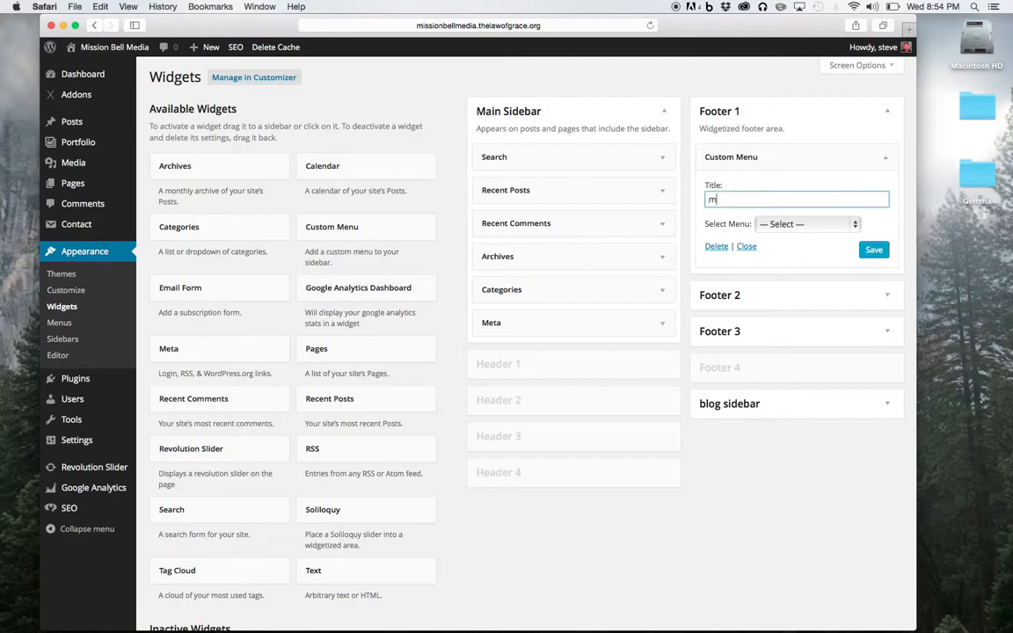
pyautogui.click(804, 224)
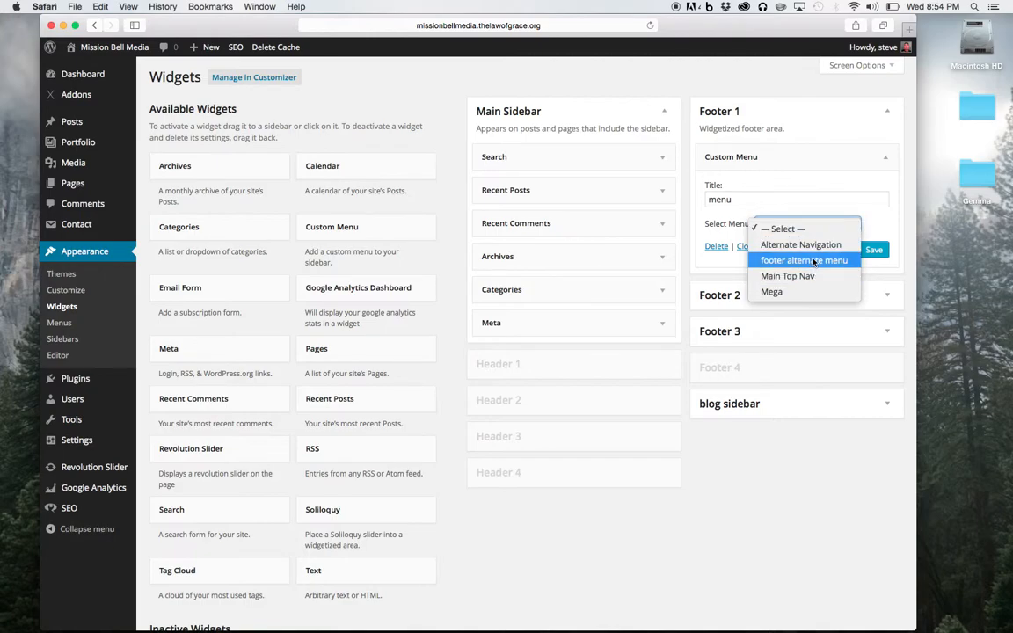
pyautogui.click(811, 260)
pyautogui.click(876, 254)
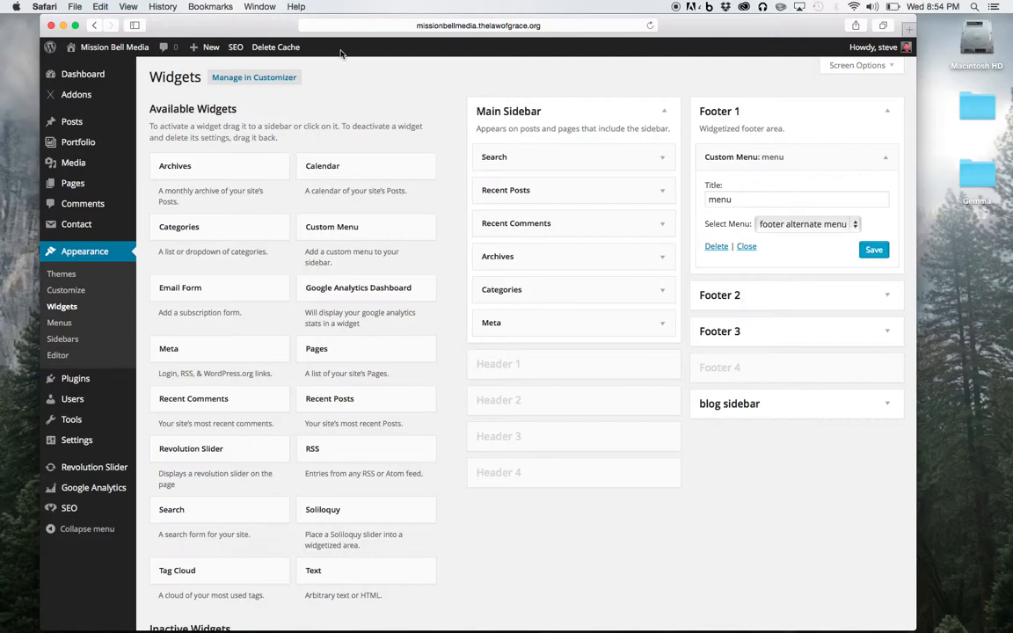
# View the live site and examine the custom menu widget in the home page's footer area
pyautogui.click(116, 47)
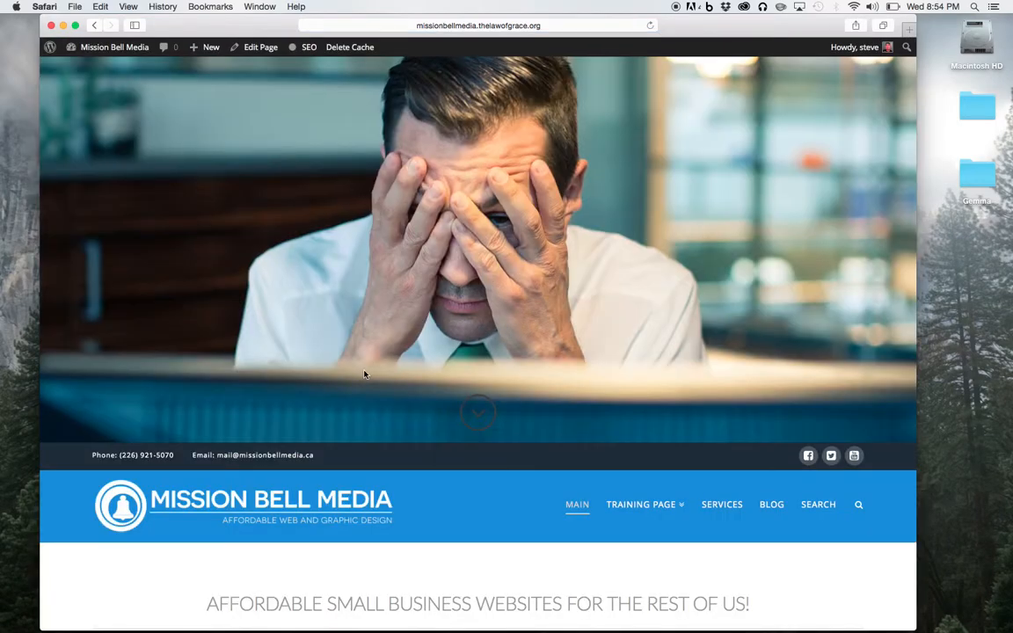
pyautogui.scroll(-10, 363, 374)
pyautogui.scroll(-15, 364, 374)
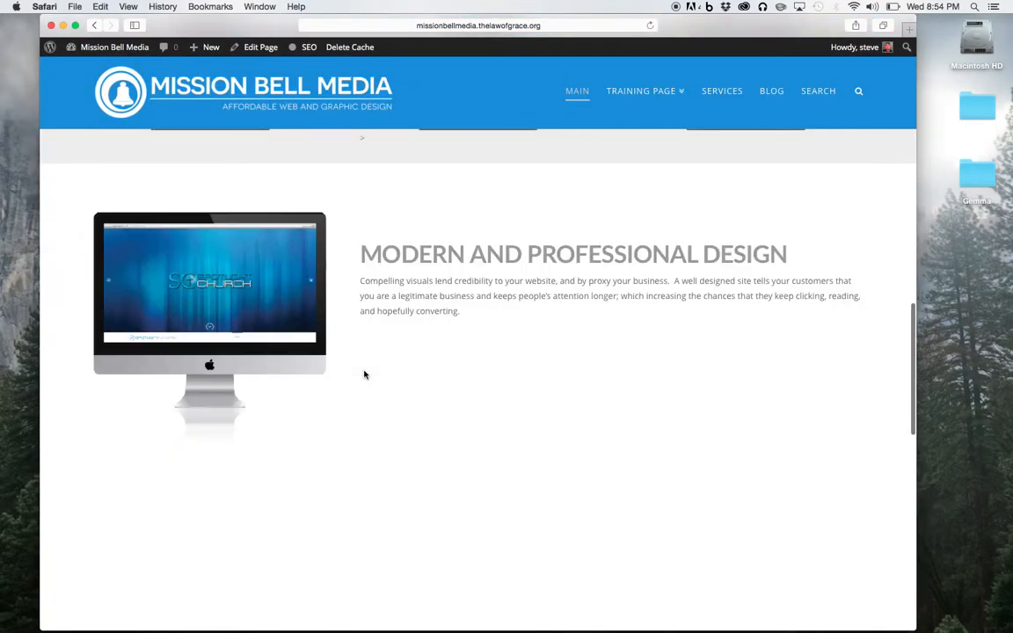
pyautogui.scroll(-2, 364, 374)
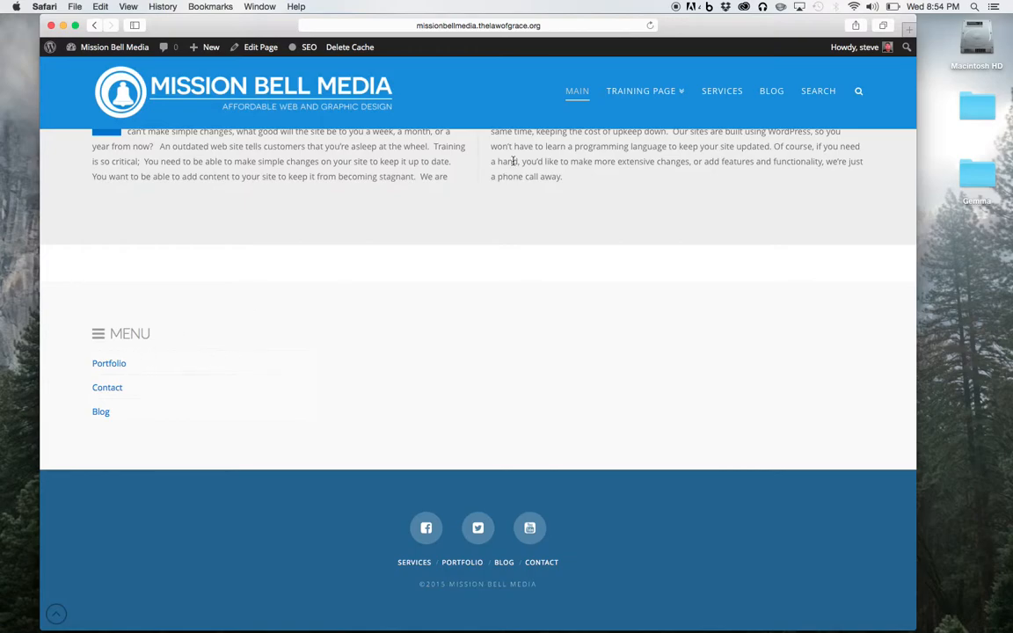
pyautogui.moveTo(631, 112)
pyautogui.scroll(10, 384, 428)
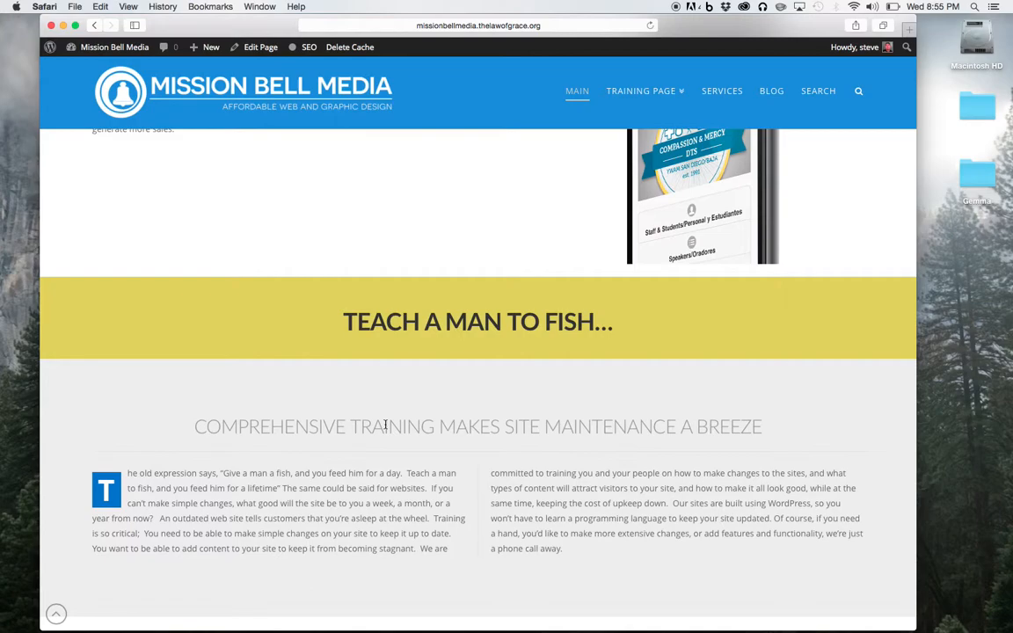
pyautogui.scroll(10, 525, 317)
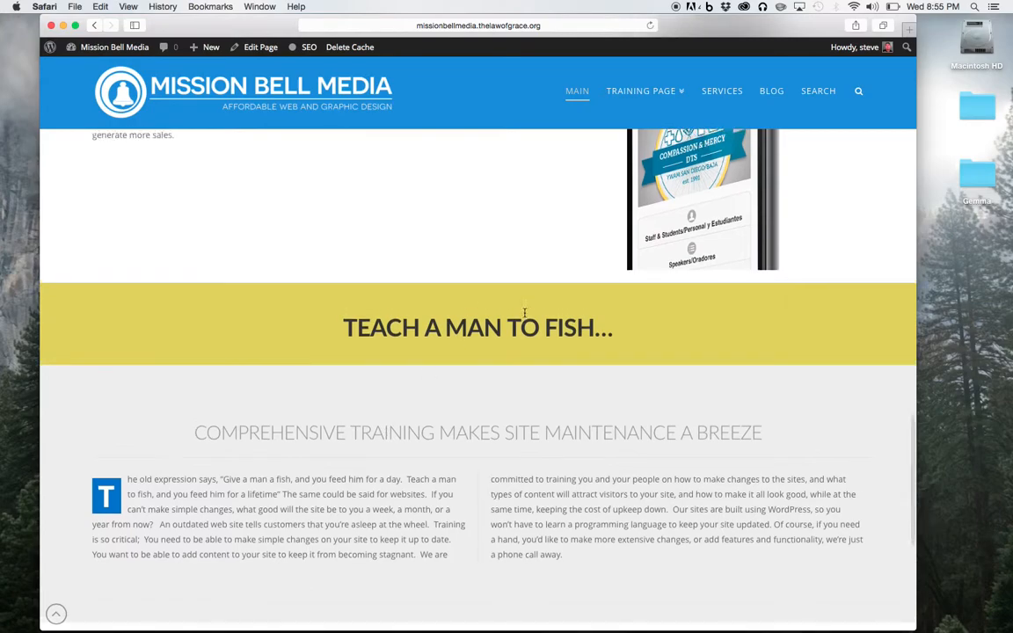
pyautogui.scroll(2, 596, 251)
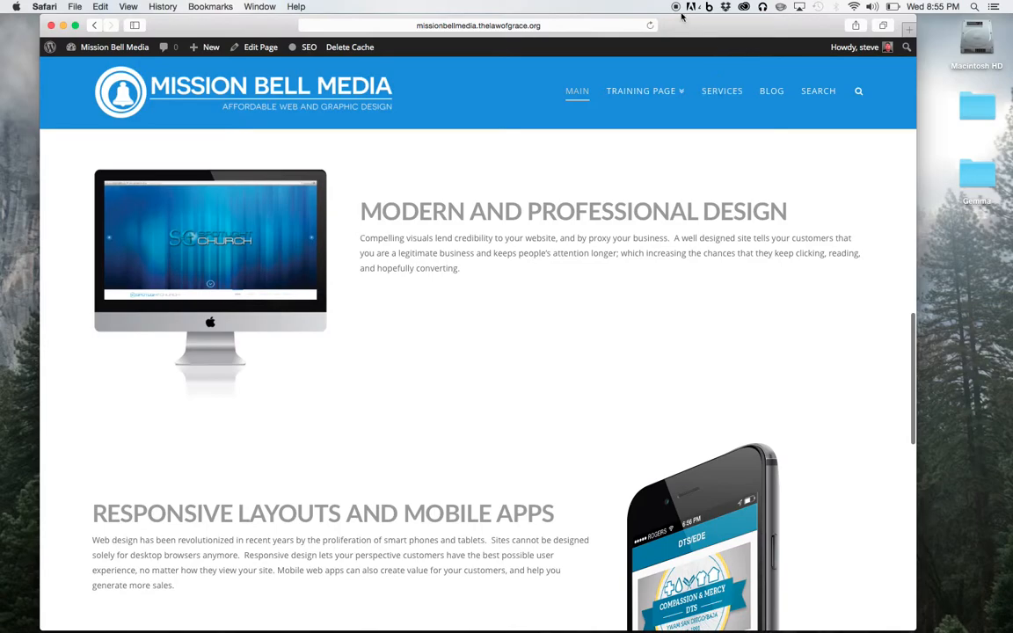